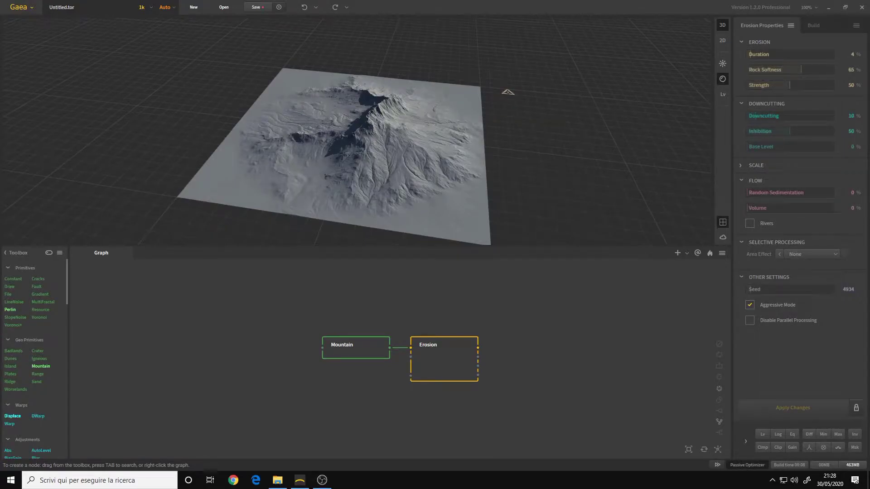
Orbit the 3D preview so the eroded mountain terrain faces the viewer more frontally.
{"action": "left_click_drag", "start_coordinate": [417, 177], "coordinate": [434, 136]}
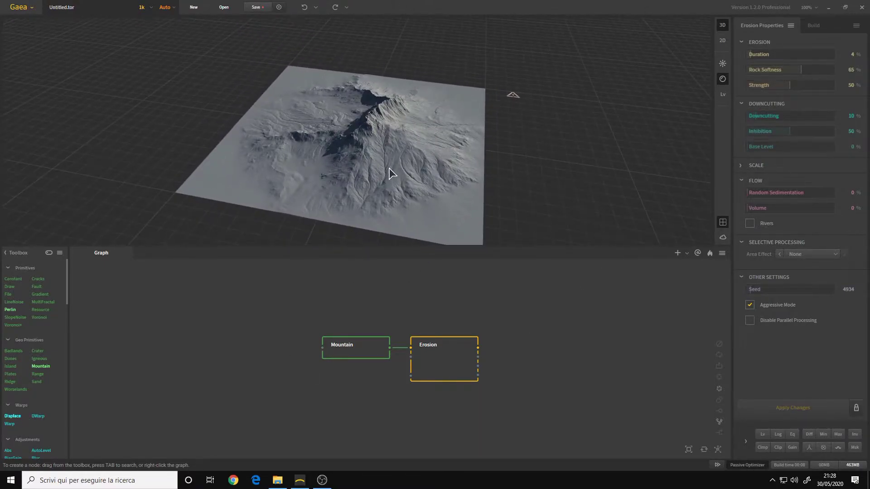
{"action": "left_click_drag", "start_coordinate": [368, 154], "coordinate": [344, 132]}
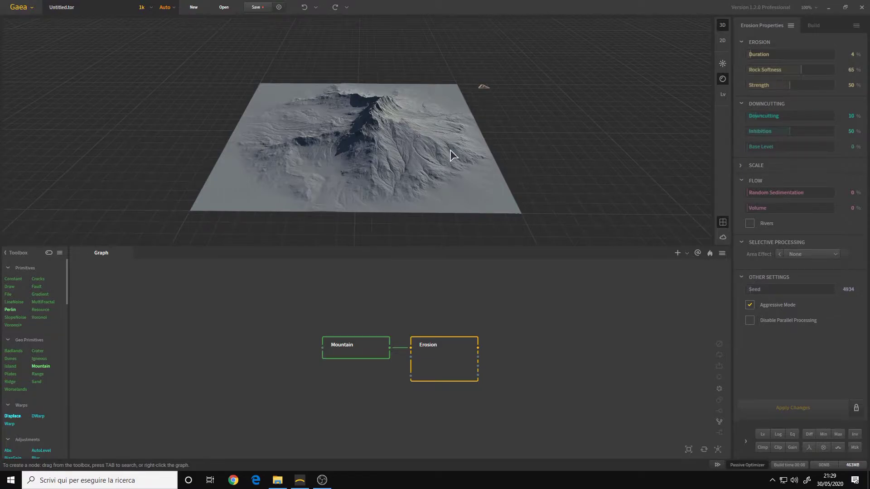
{"action": "left_click", "coordinate": [16, 8]}
{"action": "left_click", "coordinate": [15, 9]}
{"action": "left_click", "coordinate": [17, 8]}
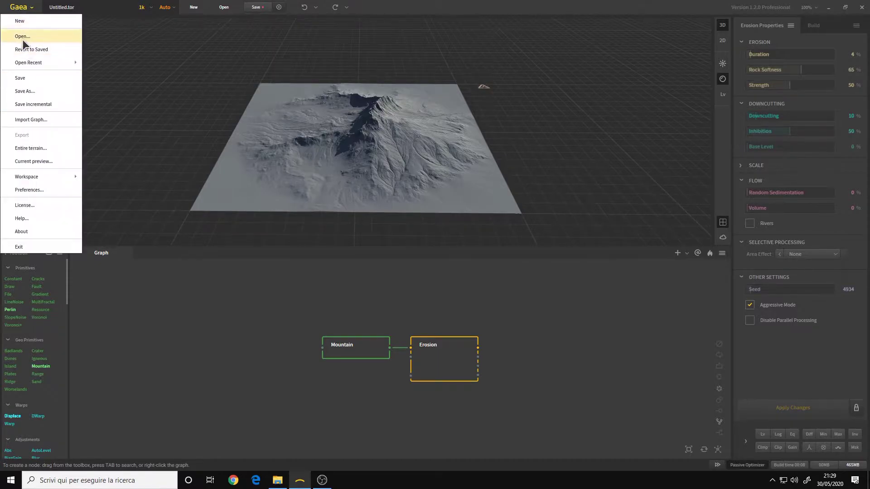
{"action": "left_click", "coordinate": [29, 8]}
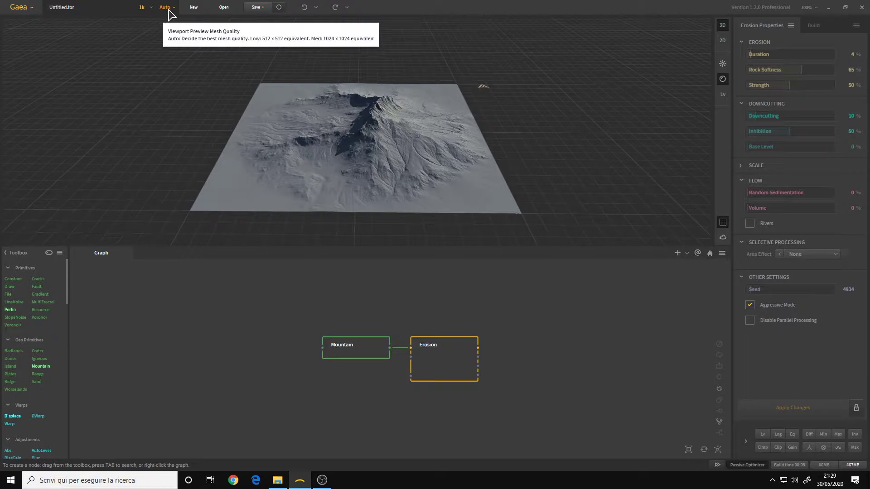
{"action": "left_click", "coordinate": [168, 12]}
{"action": "left_click", "coordinate": [171, 13]}
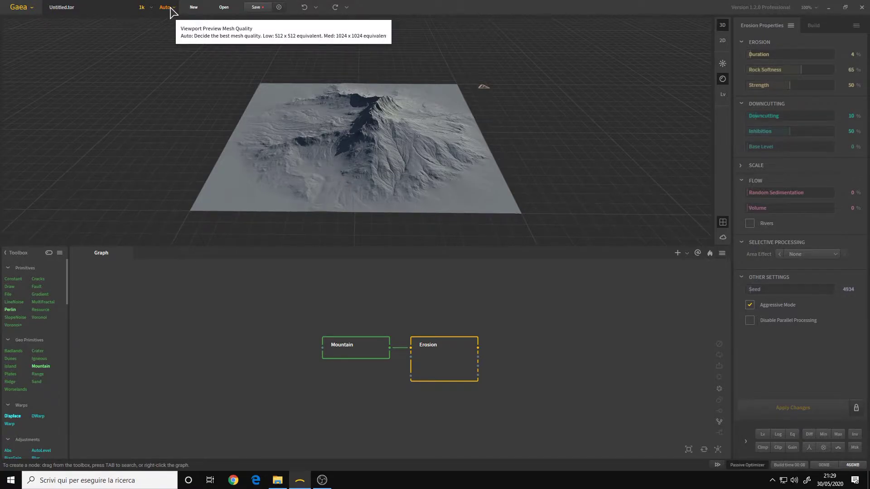
{"action": "left_click_drag", "start_coordinate": [375, 137], "coordinate": [383, 158]}
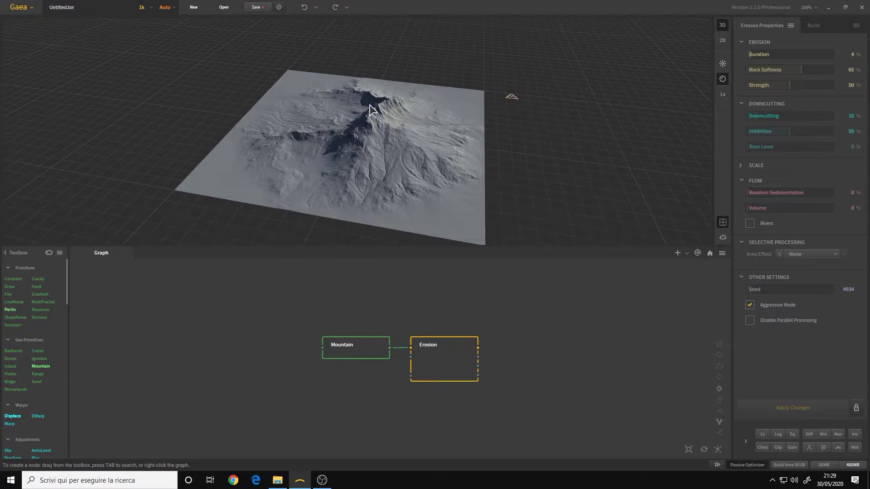
{"action": "left_click", "coordinate": [169, 9]}
{"action": "left_click", "coordinate": [142, 8]}
{"action": "left_click", "coordinate": [142, 8]}
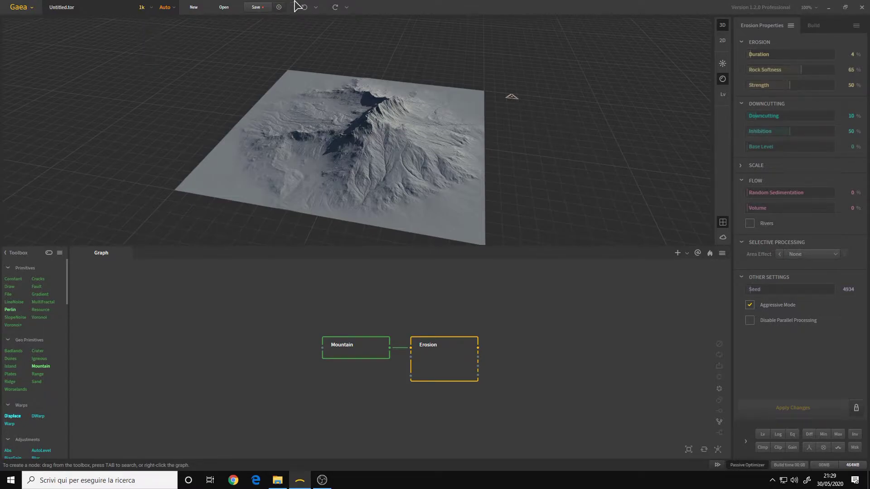
Create a new empty graph named 'graph 2' with the Add New Graph icon.
{"action": "left_click", "coordinate": [677, 253]}
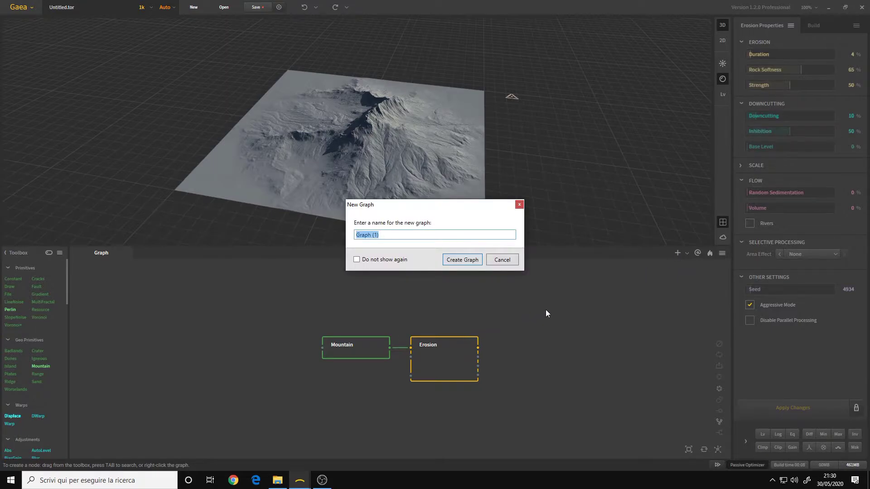
{"action": "type", "text": "graph 2"}
{"action": "left_click", "coordinate": [461, 260]}
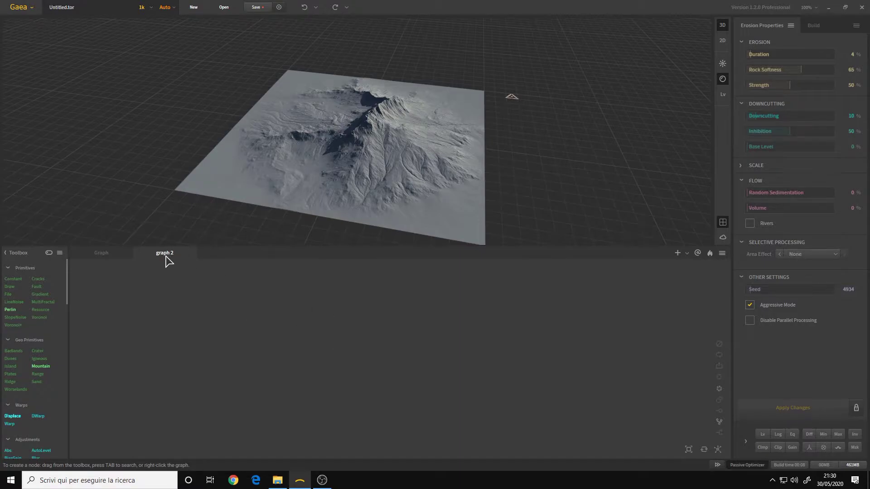
Add a Primitives > Perlin node to graph 2 and zoom its preview in and out.
{"action": "right_click", "coordinate": [278, 356]}
{"action": "mouse_move", "coordinate": [316, 115]}
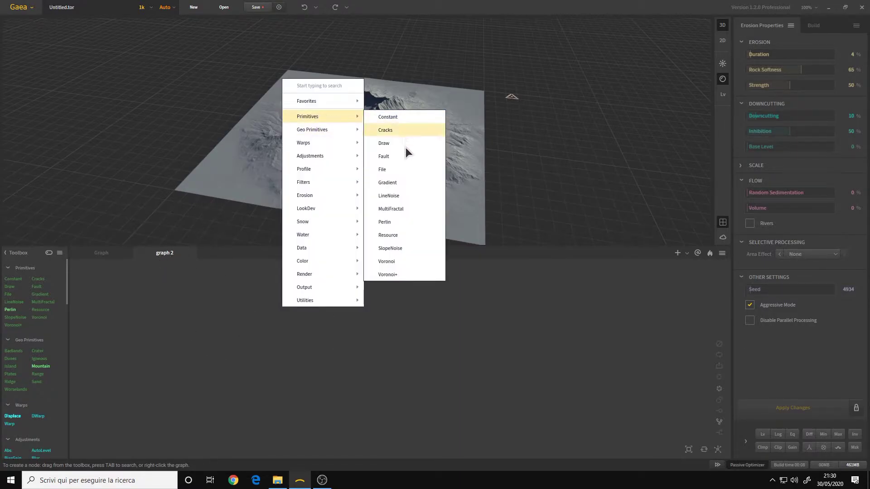
{"action": "left_click", "coordinate": [399, 223]}
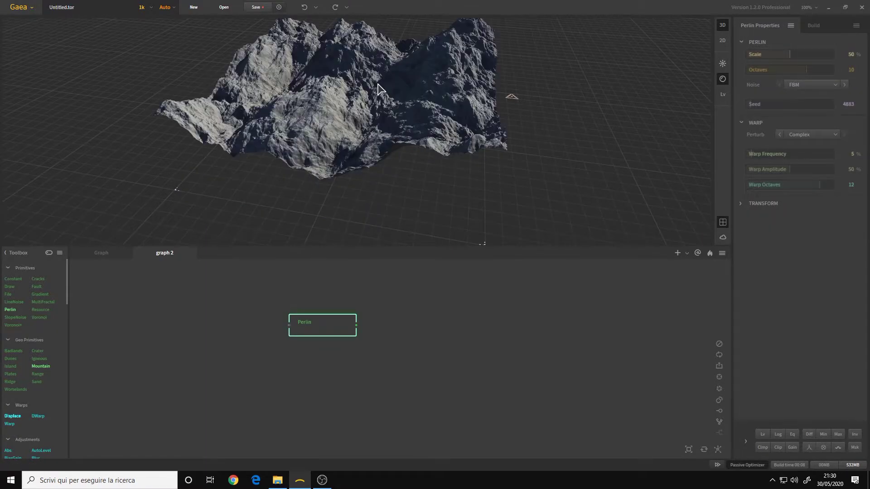
{"action": "scroll", "coordinate": [382, 91], "scroll_direction": "up", "scroll_amount": 3}
{"action": "scroll", "coordinate": [371, 170], "scroll_direction": "down", "scroll_amount": 5}
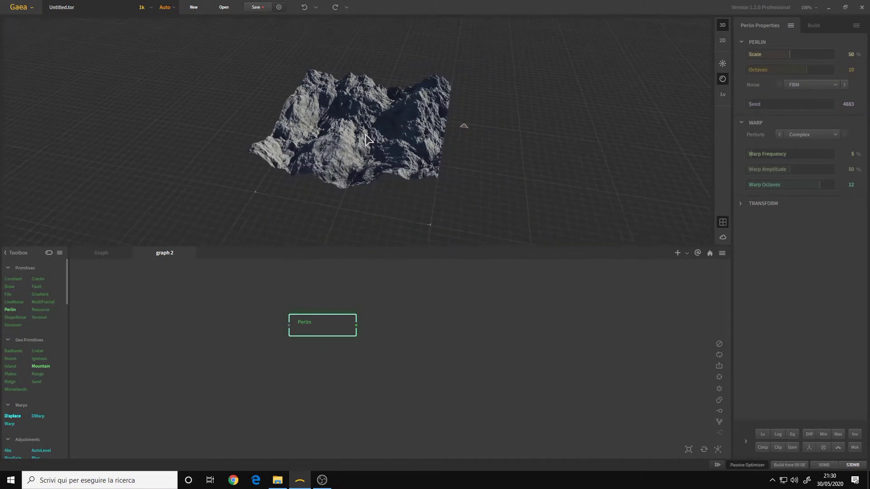
{"action": "scroll", "coordinate": [369, 163], "scroll_direction": "up", "scroll_amount": 3}
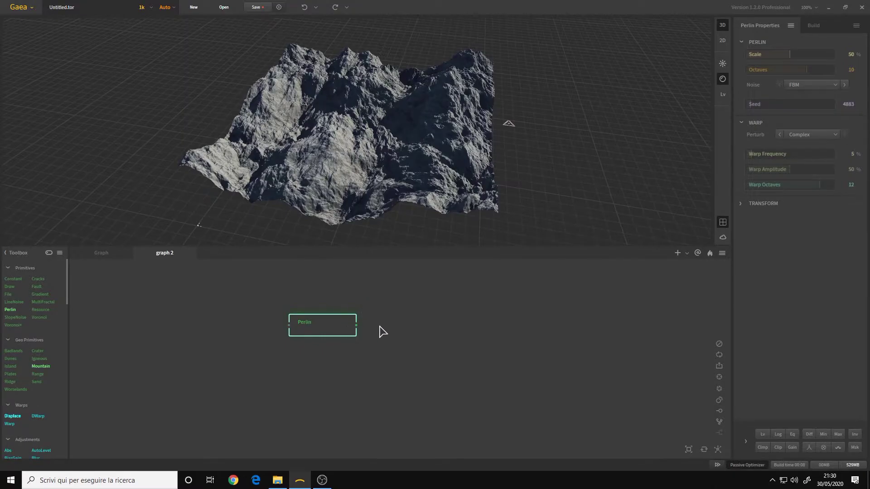
Orbit the original Graph's terrain, then delete the Perlin node from graph 2 and return to Graph.
{"action": "left_click", "coordinate": [107, 259]}
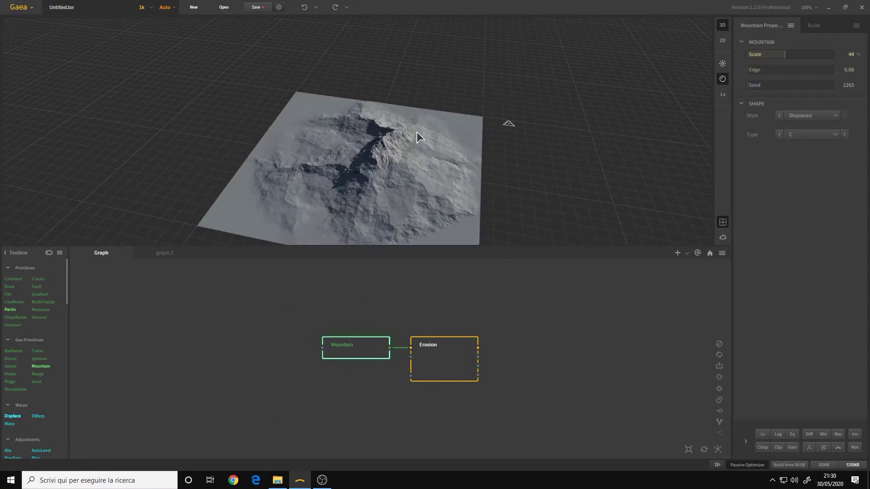
{"action": "left_click_drag", "start_coordinate": [417, 130], "coordinate": [410, 163]}
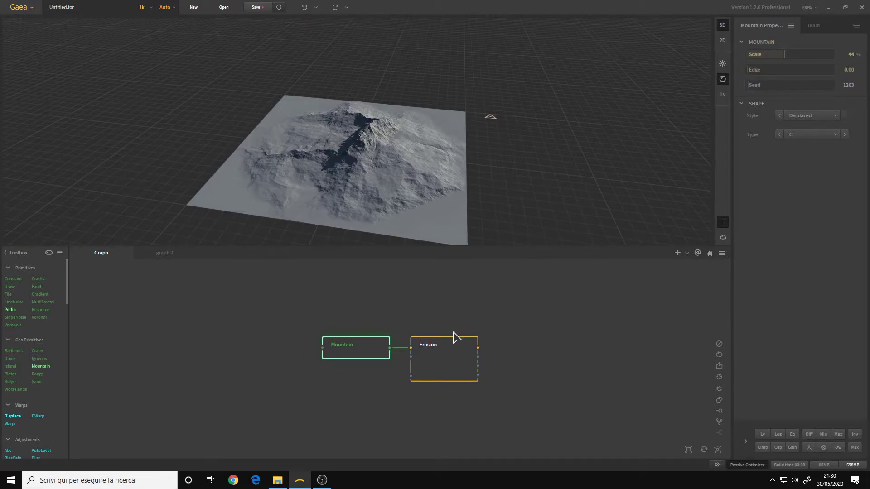
{"action": "left_click", "coordinate": [157, 256]}
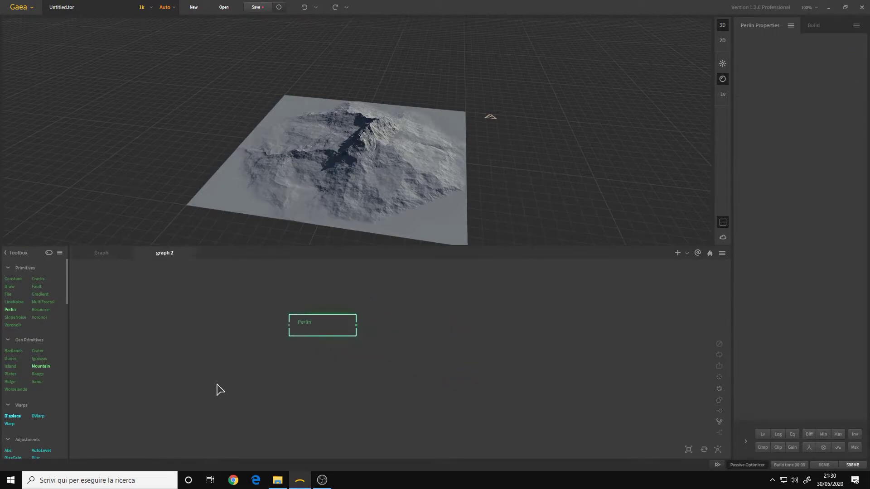
{"action": "key", "text": "Delete"}
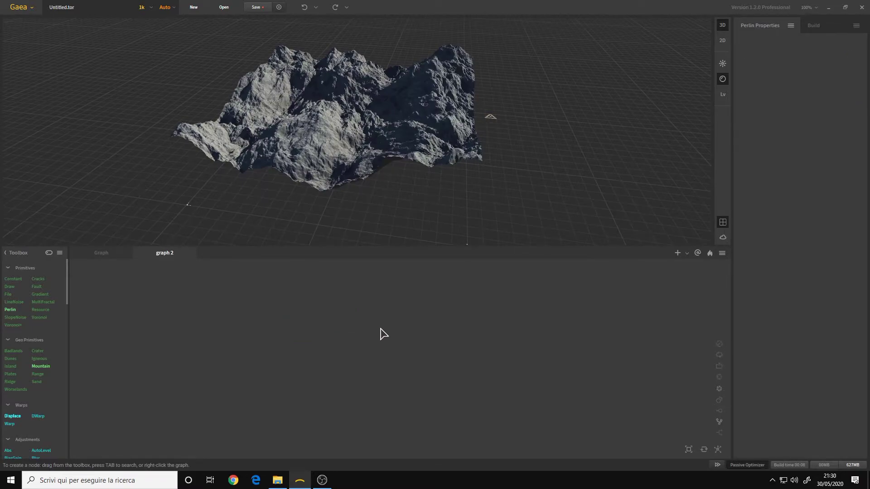
{"action": "left_click", "coordinate": [103, 255]}
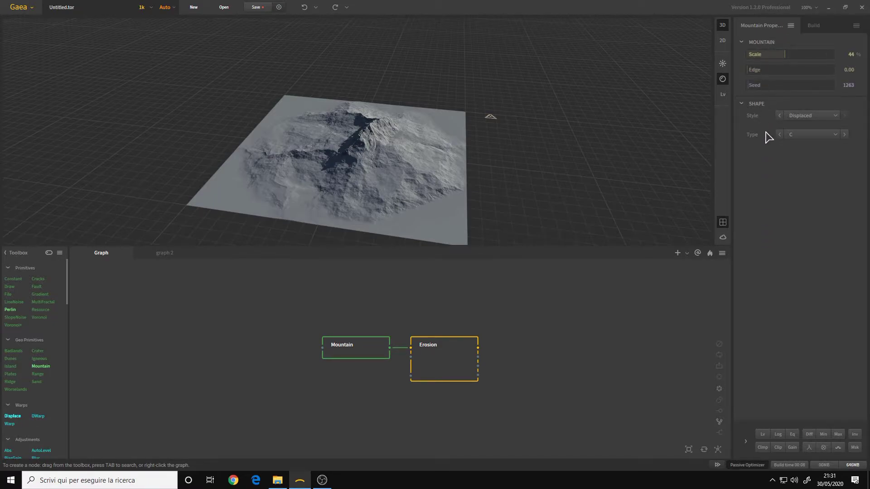
{"action": "left_click", "coordinate": [820, 27]}
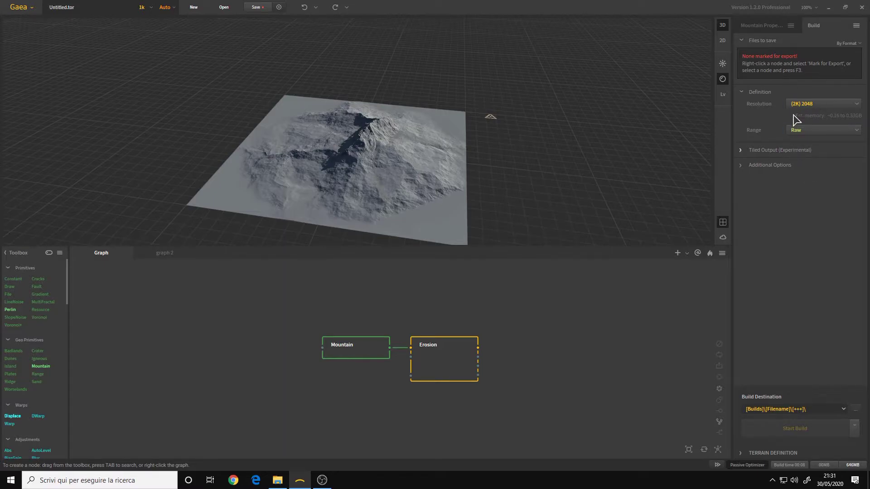
{"action": "left_click", "coordinate": [762, 27]}
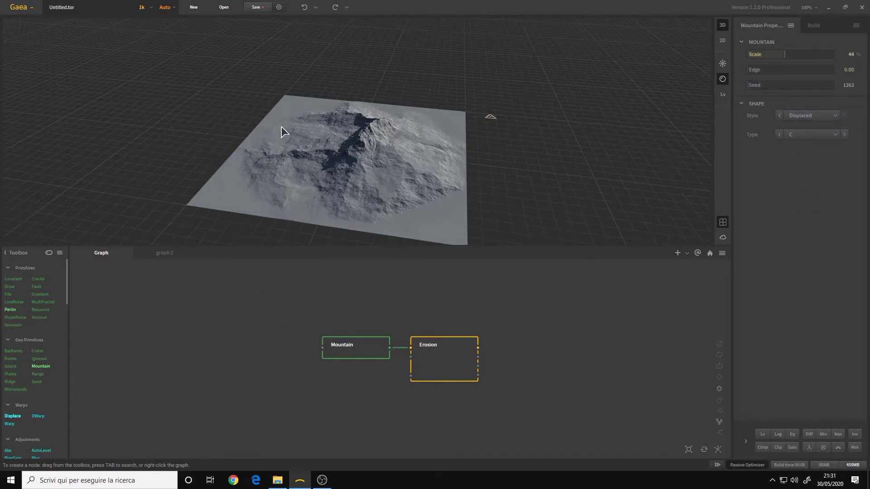
Open Preferences, review the connection style options keeping Efficient, and cancel without changes.
{"action": "left_click", "coordinate": [31, 12]}
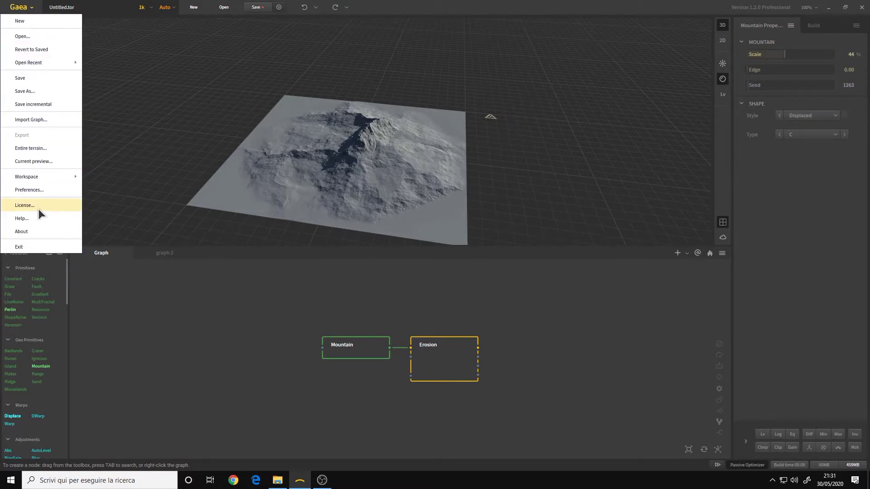
{"action": "left_click", "coordinate": [31, 191]}
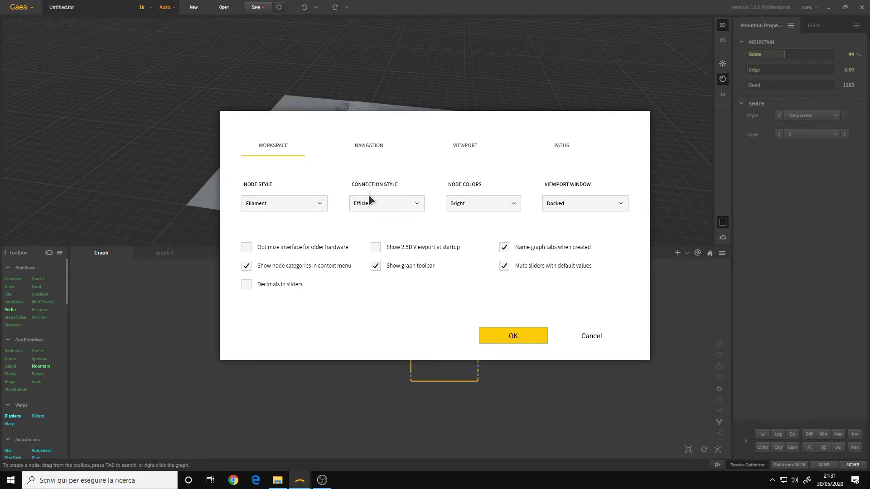
{"action": "left_click", "coordinate": [361, 206]}
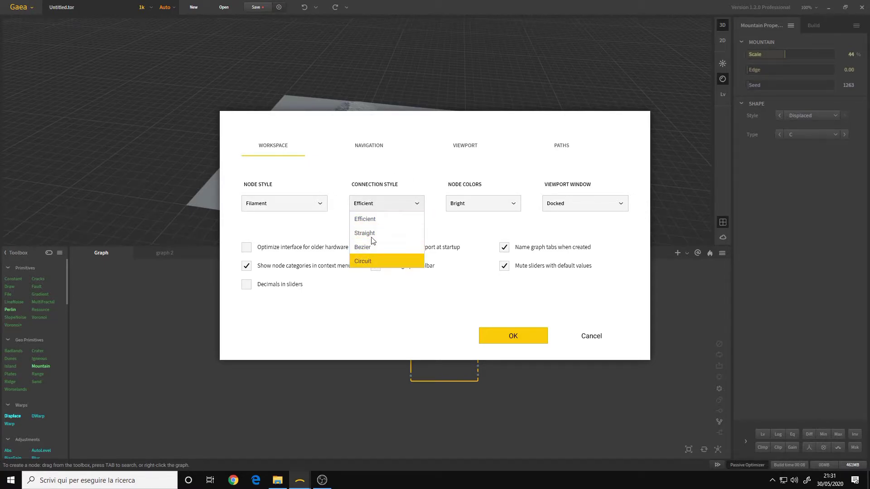
{"action": "left_click", "coordinate": [419, 182]}
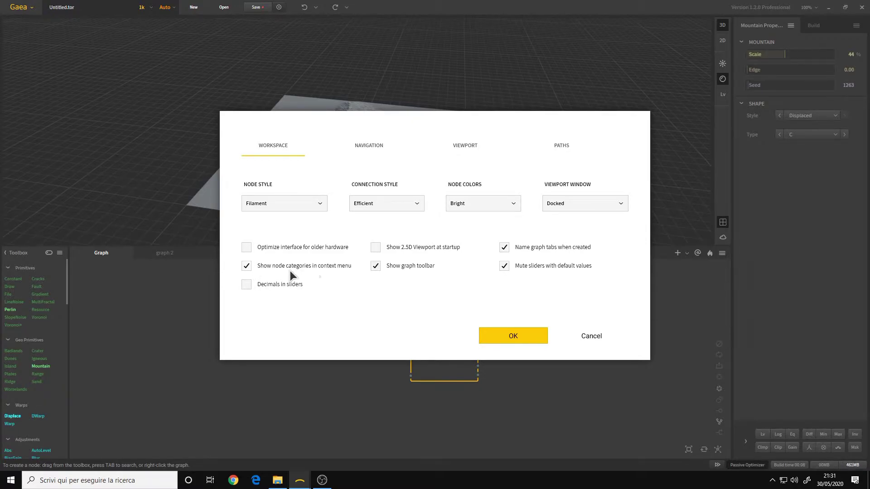
{"action": "left_click", "coordinate": [602, 335]}
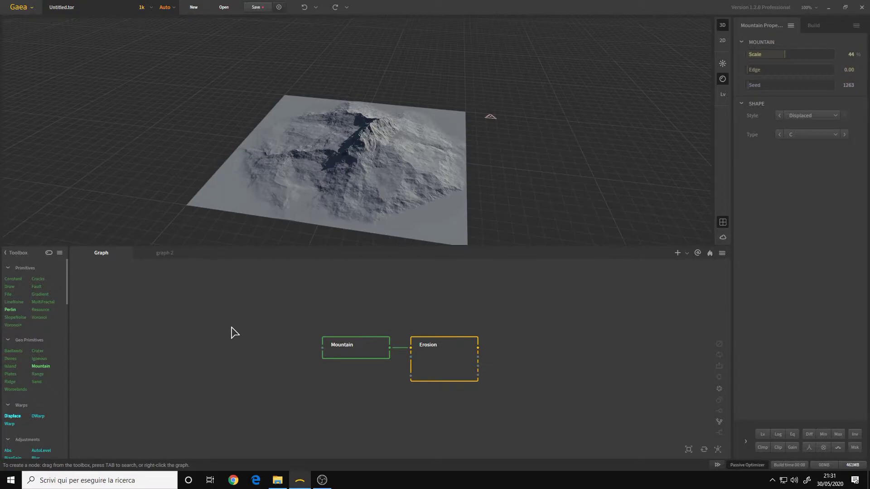
Bring up the node search menu with Tab, then view the Viewport preferences tab.
{"action": "key", "text": "Tab"}
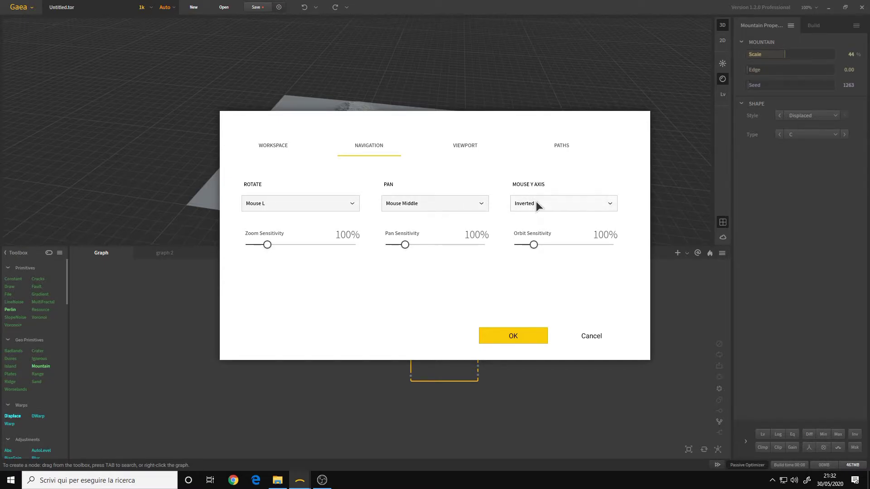
{"action": "left_click", "coordinate": [451, 146]}
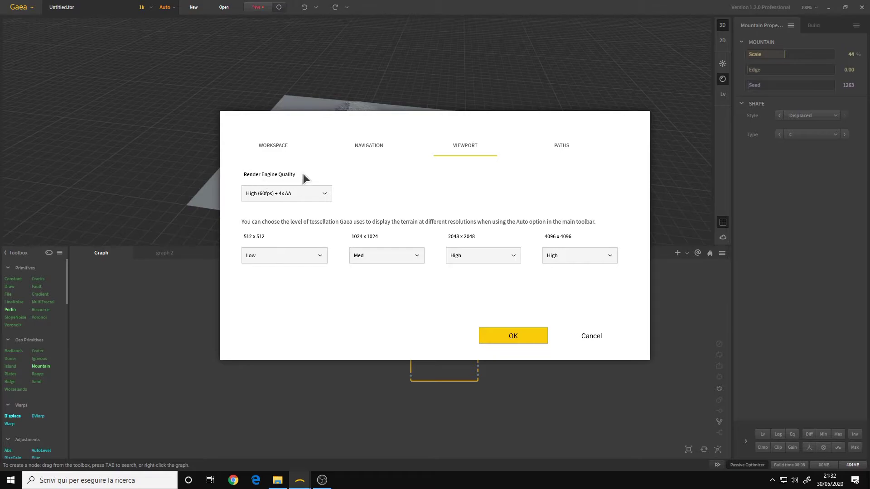
Review the Render Engine Quality options and the Paths tab, then cancel Preferences unchanged.
{"action": "left_click", "coordinate": [305, 195]}
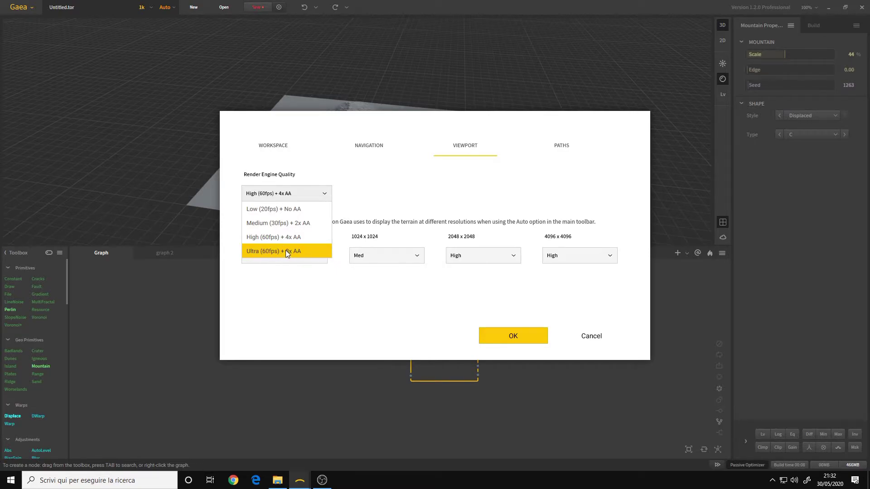
{"action": "left_click", "coordinate": [567, 146]}
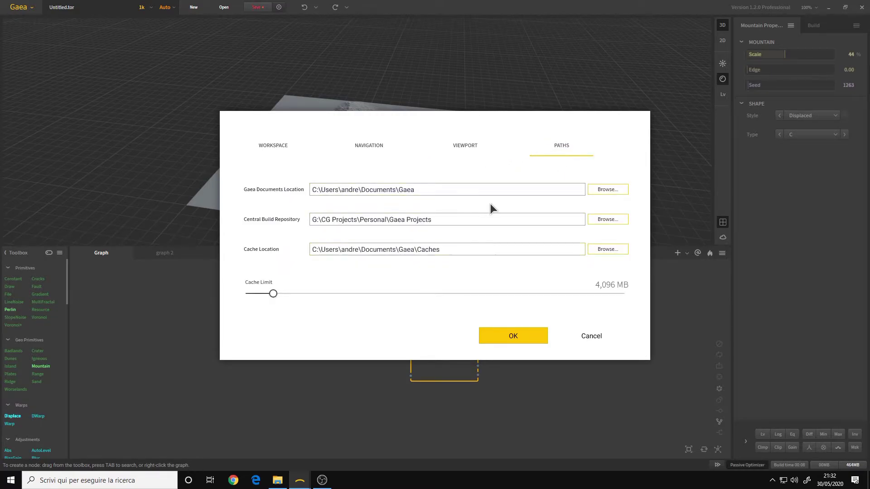
{"action": "left_click", "coordinate": [593, 336]}
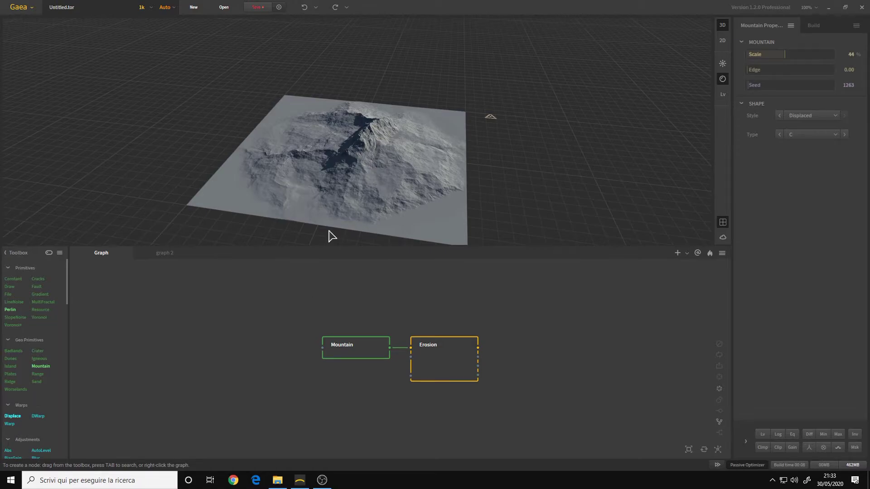
Open the node-creation menu on the graph, browse its categories, and dismiss it.
{"action": "right_click", "coordinate": [261, 343]}
{"action": "left_click", "coordinate": [261, 343]}
{"action": "right_click", "coordinate": [259, 343]}
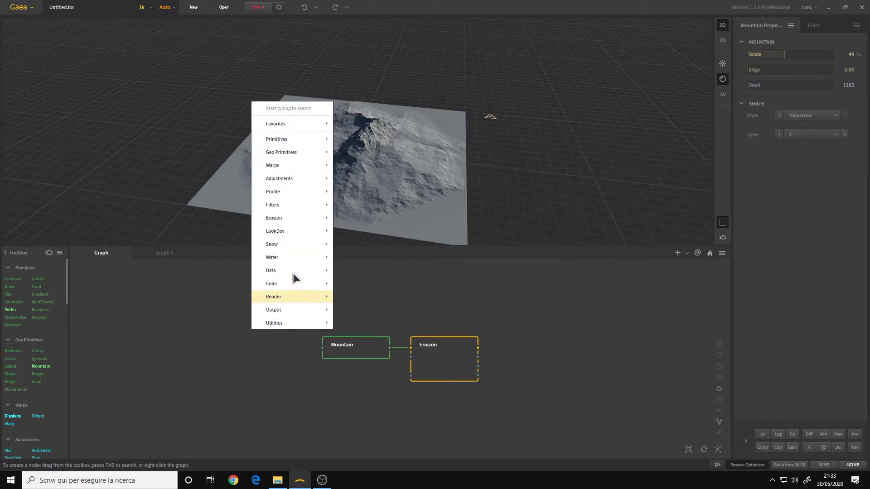
{"action": "mouse_move", "coordinate": [290, 140]}
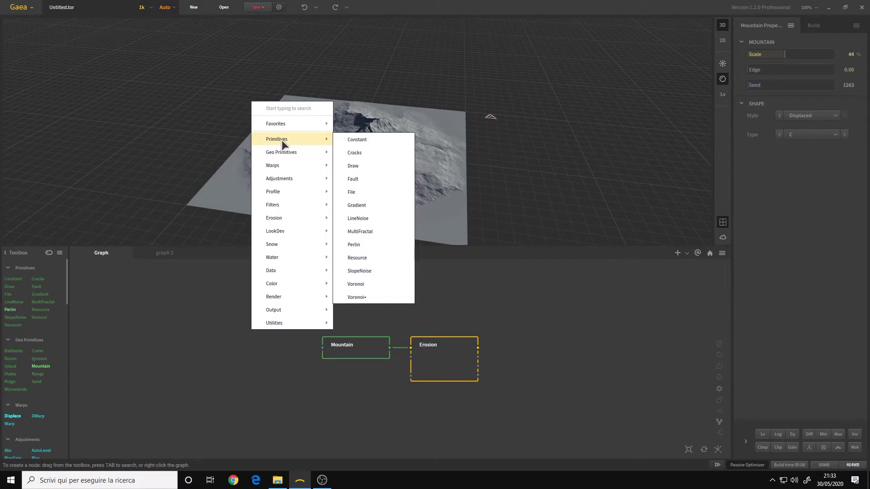
{"action": "left_click", "coordinate": [224, 353]}
Add an Adjustments > MultiCombine node, move it beside Erosion, then delete it.
{"action": "right_click", "coordinate": [233, 347]}
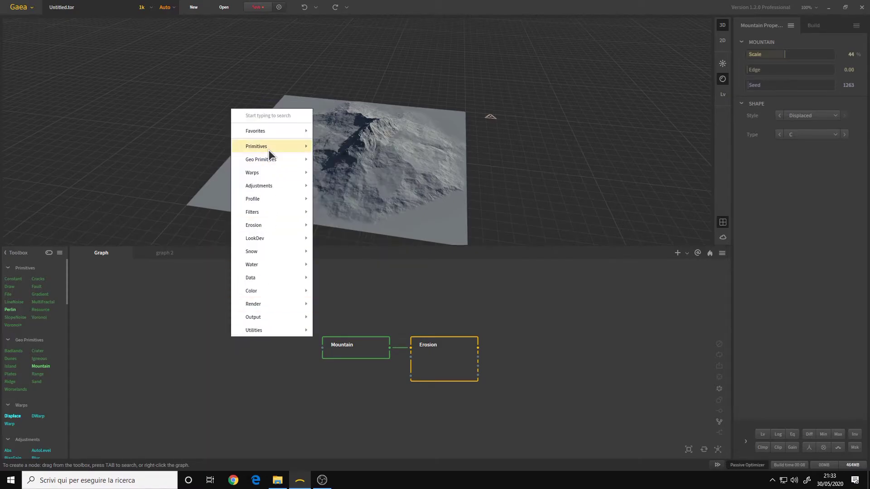
{"action": "mouse_move", "coordinate": [268, 150]}
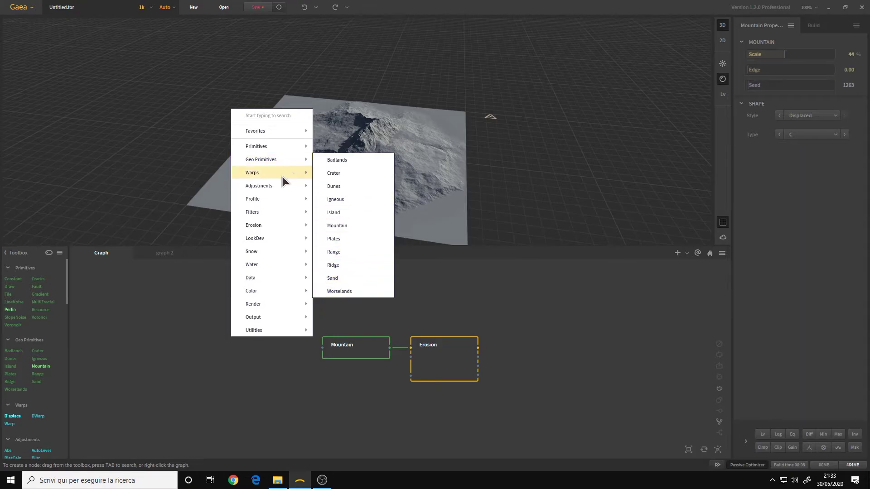
{"action": "mouse_move", "coordinate": [282, 177]}
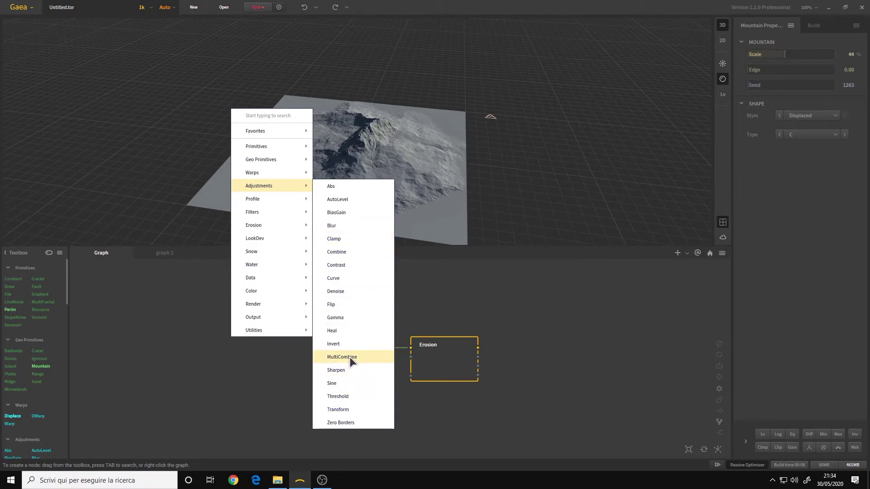
{"action": "left_click", "coordinate": [350, 357]}
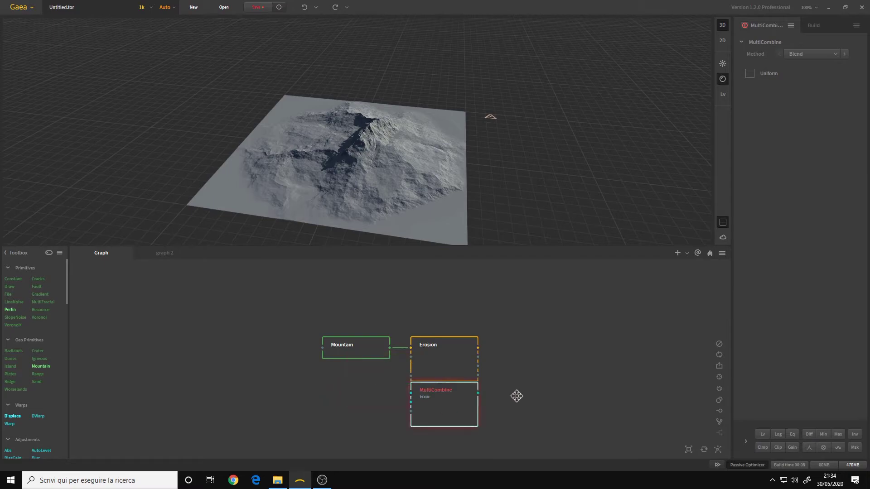
{"action": "left_click_drag", "start_coordinate": [538, 385], "coordinate": [651, 327]}
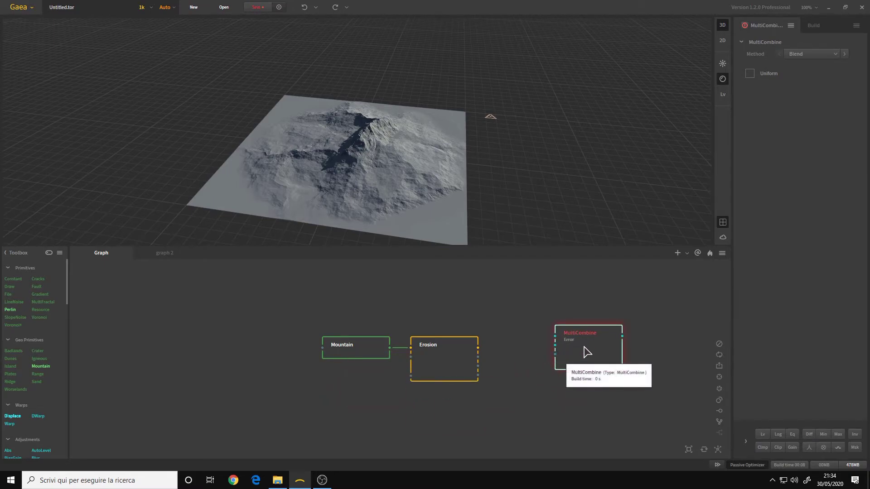
{"action": "key", "text": "Delete"}
Browse the Profile, Filters and Erosion categories of the node-creation menu toward LookDev.
{"action": "right_click", "coordinate": [253, 339]}
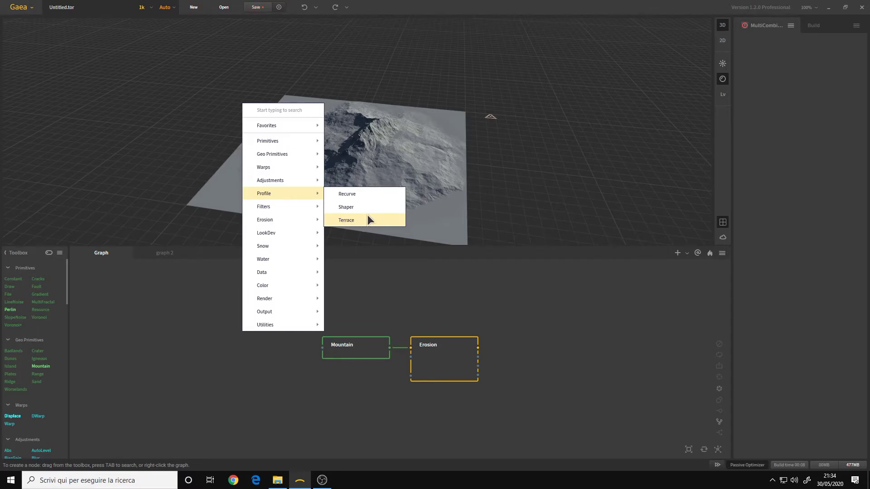
{"action": "mouse_move", "coordinate": [283, 208]}
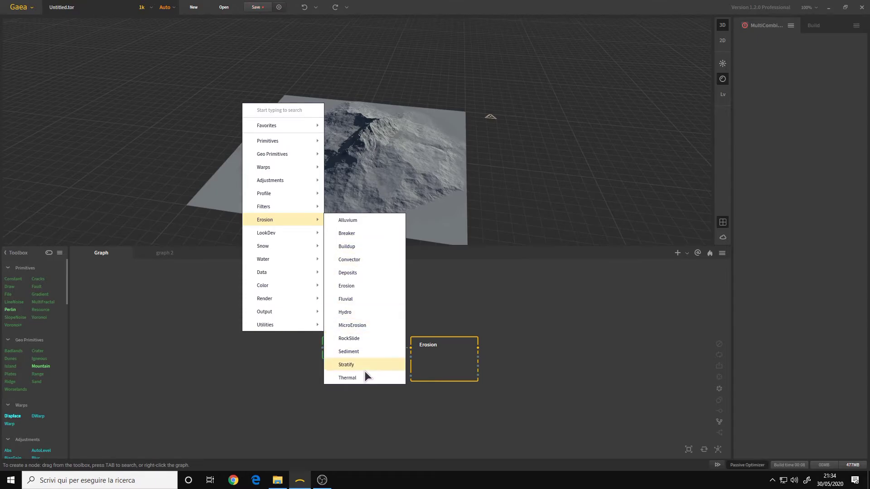
{"action": "mouse_move", "coordinate": [277, 235]}
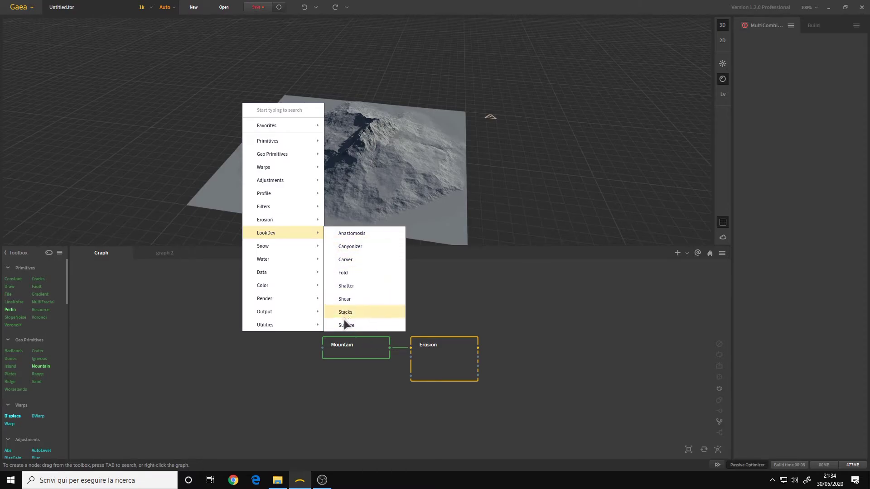
Add a LookDev > Canyonizer node fed by Mountain, inspect the canyons in 3D, then delete it.
{"action": "left_click", "coordinate": [352, 248]}
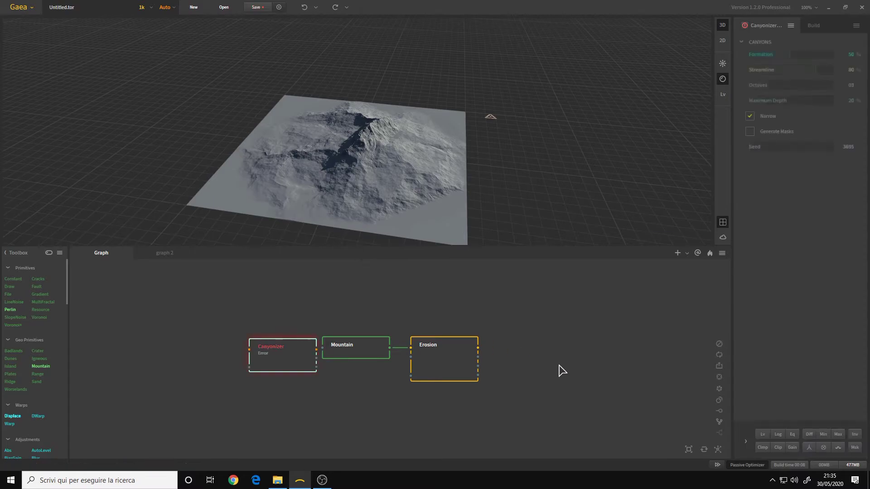
{"action": "left_click_drag", "start_coordinate": [314, 371], "coordinate": [407, 413]}
{"action": "left_click_drag", "start_coordinate": [389, 348], "coordinate": [343, 392]}
{"action": "scroll", "coordinate": [438, 167], "scroll_direction": "up", "scroll_amount": 5}
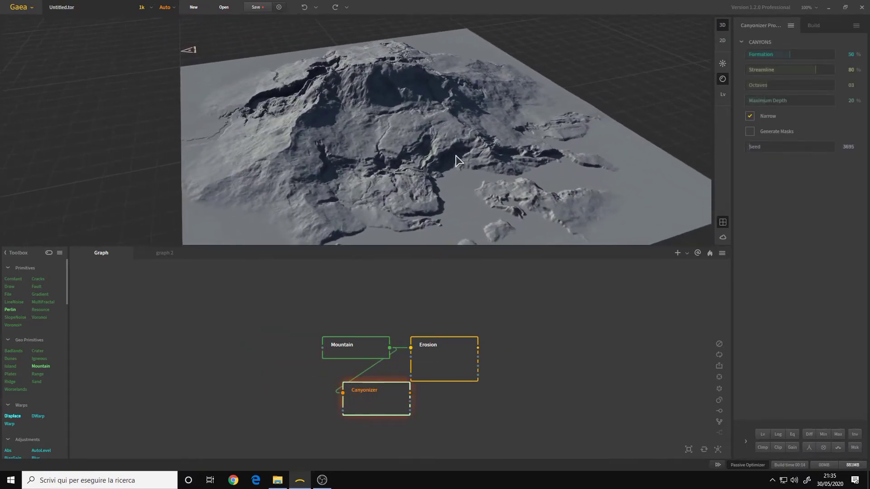
{"action": "mouse_move", "coordinate": [401, 152]}
{"action": "left_mouse_down"}
{"action": "mouse_move", "coordinate": [417, 151]}
{"action": "mouse_move", "coordinate": [410, 164]}
{"action": "left_mouse_up"}
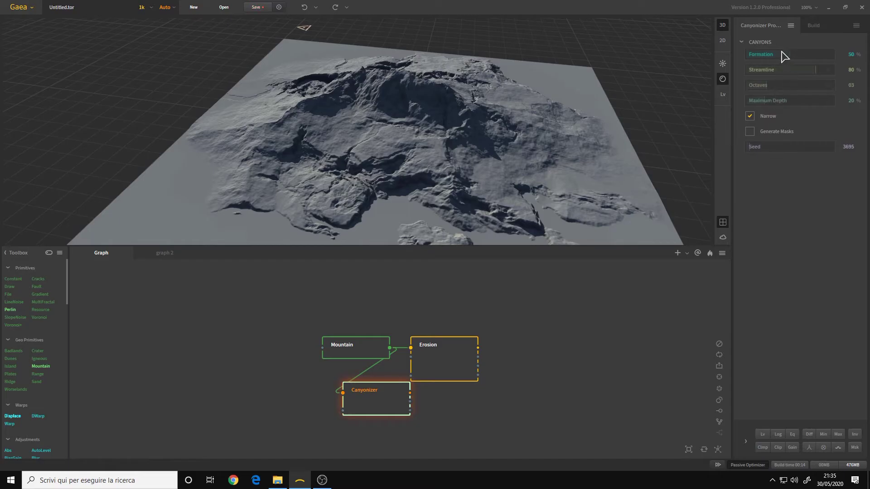
{"action": "key", "text": "Delete"}
{"action": "key", "text": "Tab"}
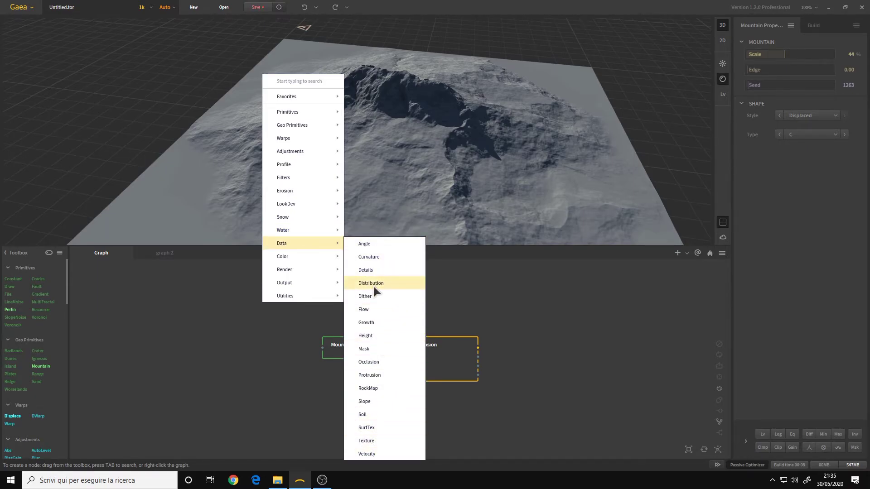
Add a Render > Cartography node after browsing the Snow, Data and Color categories.
{"action": "mouse_move", "coordinate": [325, 256]}
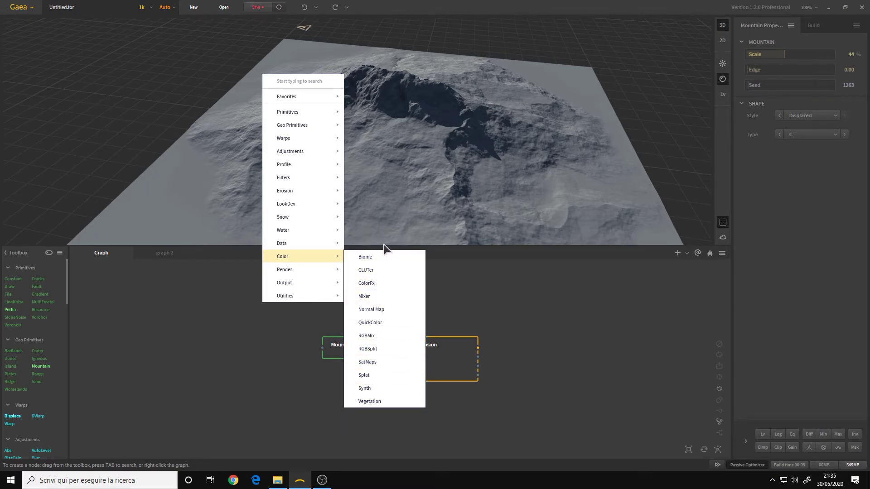
{"action": "mouse_move", "coordinate": [309, 272]}
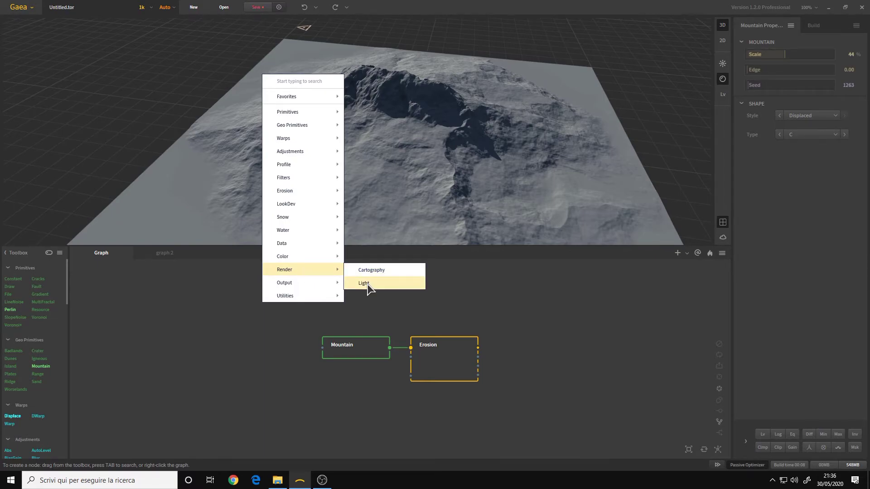
{"action": "left_click", "coordinate": [375, 271]}
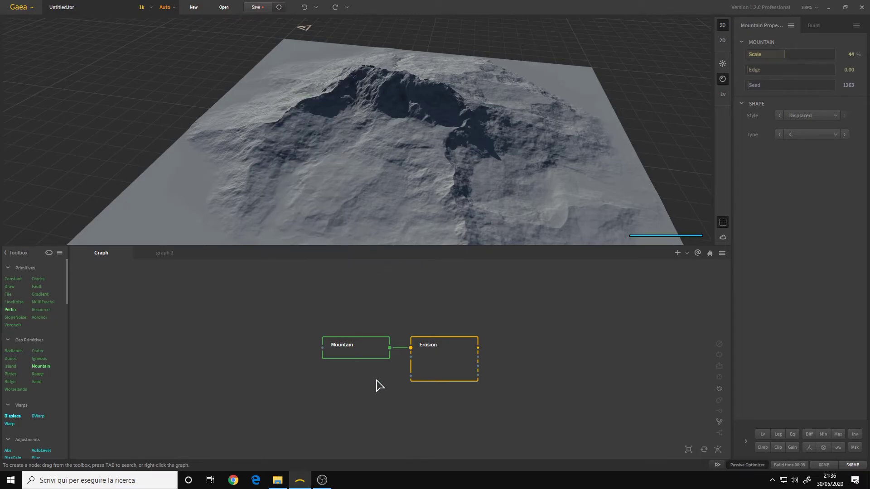
Place the Cartography node right of Erosion, tilt the view top-down, and show the 2D map beside 3D.
{"action": "left_click_drag", "start_coordinate": [390, 294], "coordinate": [468, 351]}
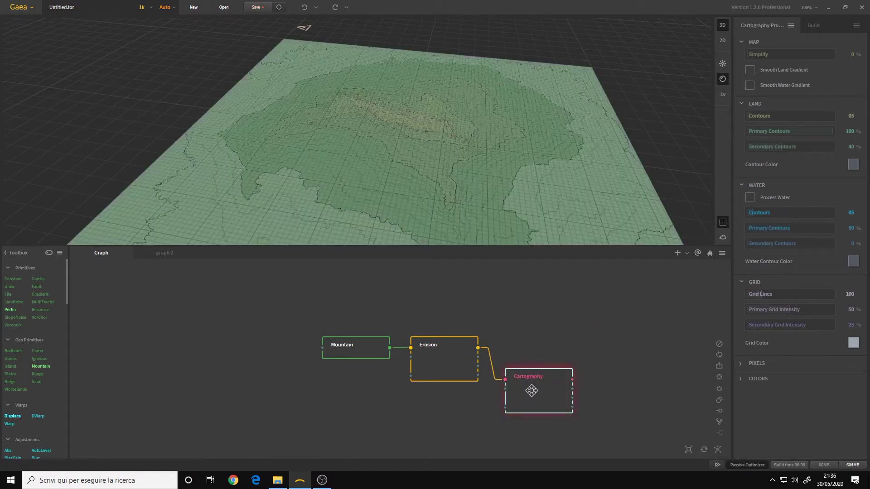
{"action": "left_click_drag", "start_coordinate": [535, 385], "coordinate": [551, 398]}
{"action": "left_click_drag", "start_coordinate": [499, 163], "coordinate": [500, 186]}
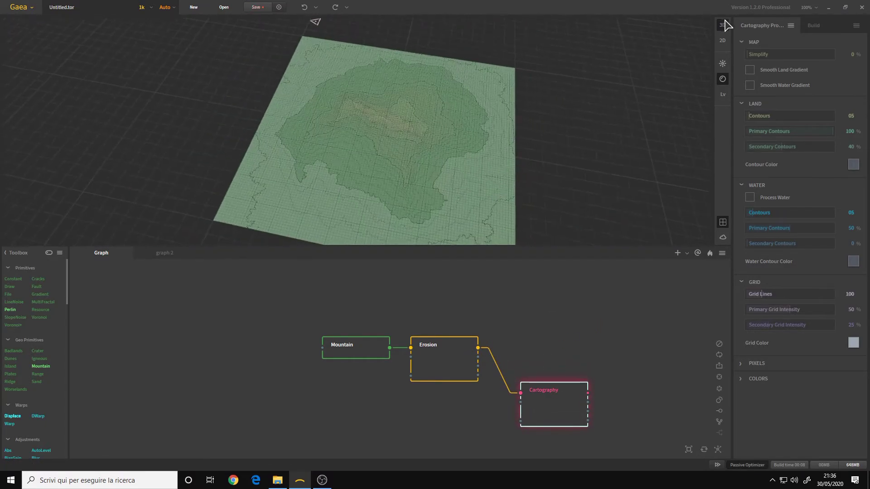
{"action": "left_click", "coordinate": [723, 41]}
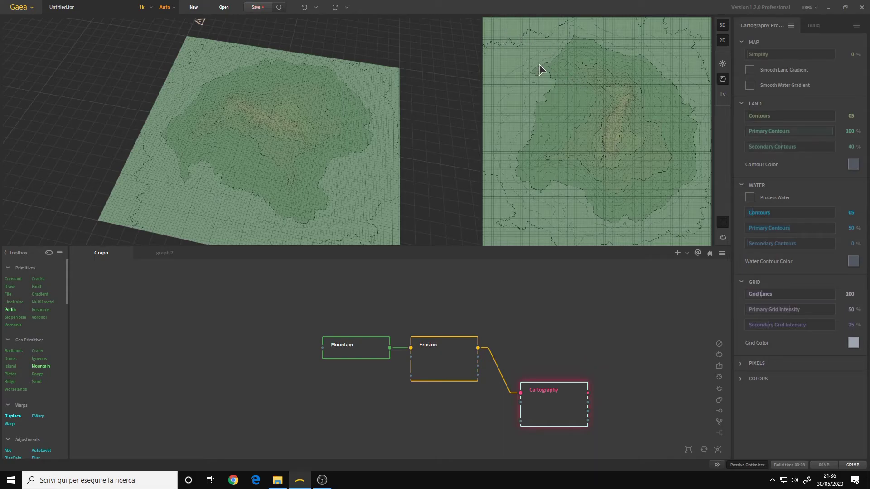
Close the 2D map view and browse the Output and Utilities node menus without adding a node.
{"action": "left_click", "coordinate": [723, 40]}
{"action": "right_click", "coordinate": [377, 390]}
{"action": "mouse_move", "coordinate": [411, 371]}
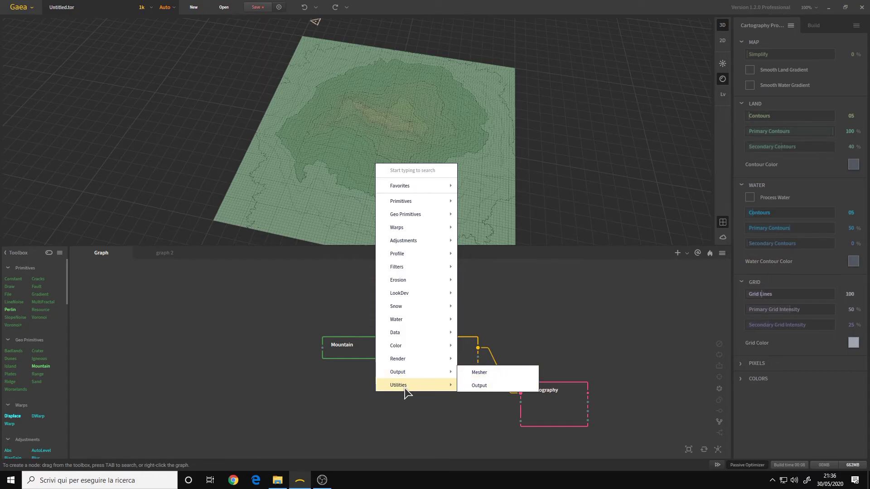
{"action": "mouse_move", "coordinate": [405, 392]}
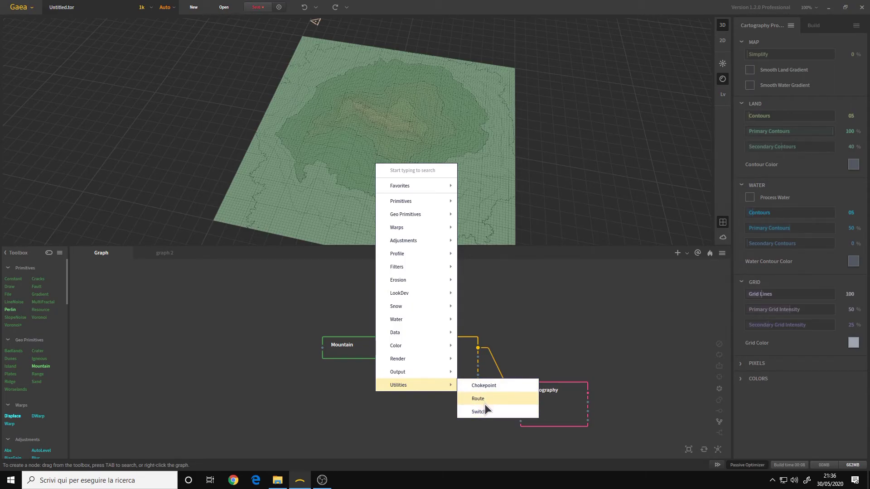
{"action": "left_click", "coordinate": [280, 392]}
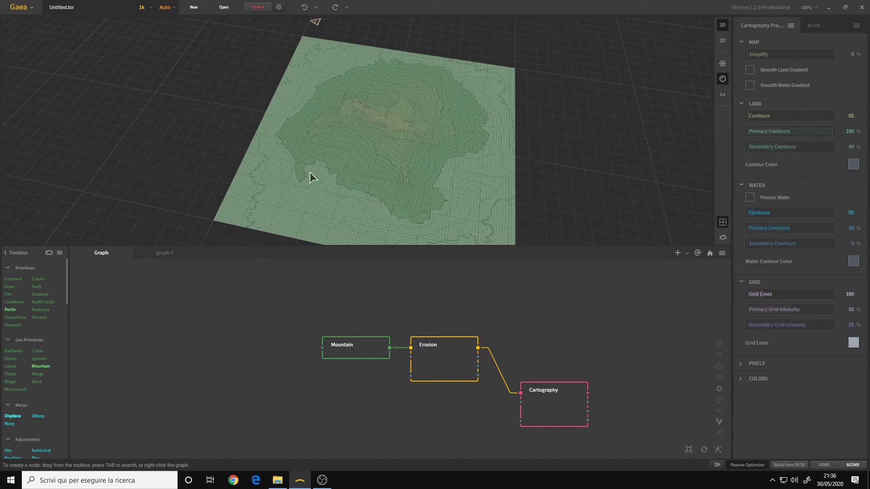
{"action": "left_click_drag", "start_coordinate": [318, 225], "coordinate": [468, 102]}
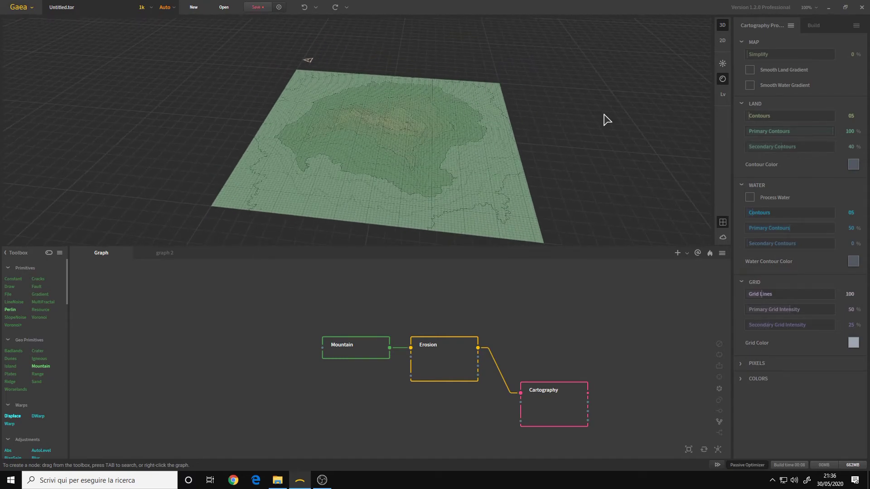
{"action": "left_click_drag", "start_coordinate": [449, 136], "coordinate": [716, 58]}
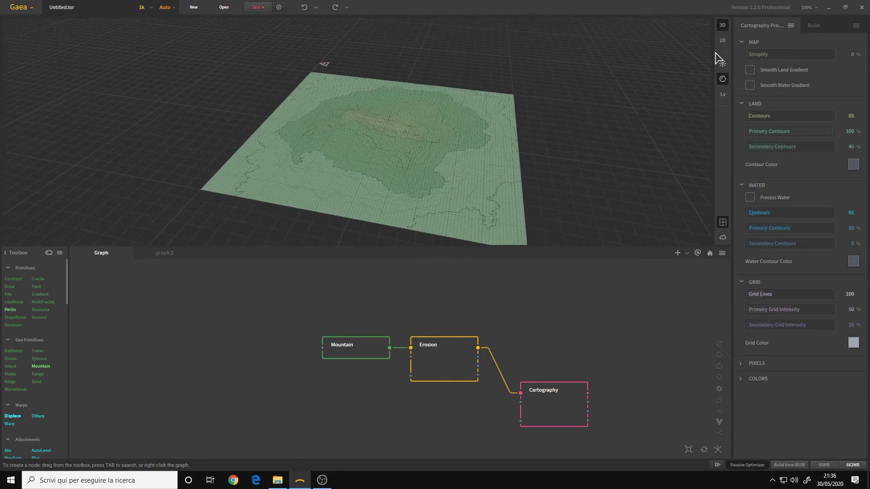
{"action": "left_click", "coordinate": [723, 237]}
{"action": "left_click_drag", "start_coordinate": [421, 179], "coordinate": [330, 120]}
{"action": "left_click", "coordinate": [722, 238]}
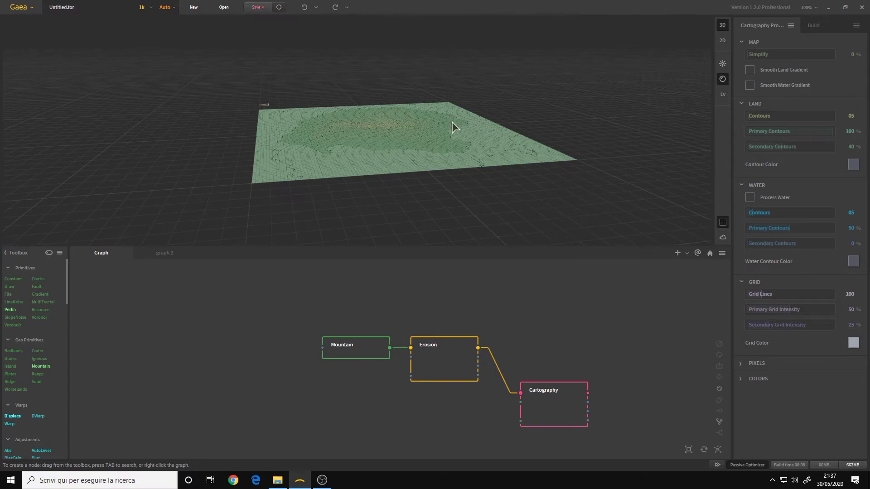
{"action": "left_click_drag", "start_coordinate": [445, 119], "coordinate": [613, 192]}
{"action": "left_click", "coordinate": [723, 222]}
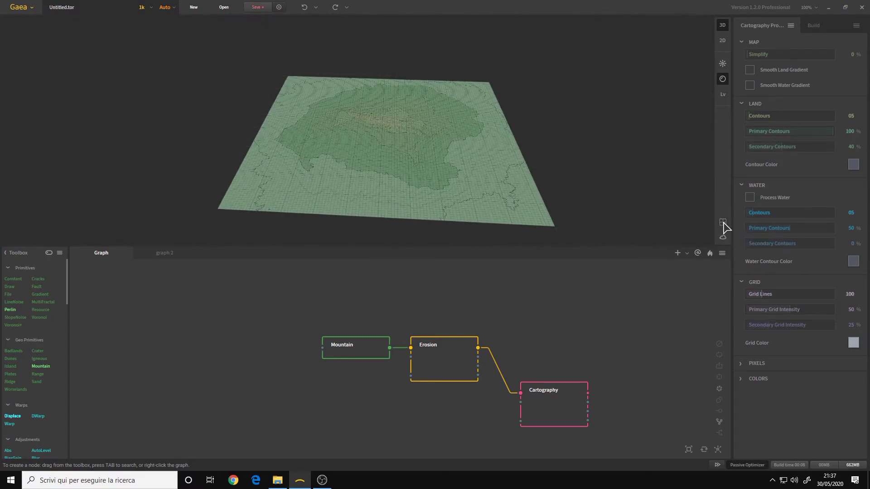
{"action": "left_click", "coordinate": [722, 222]}
{"action": "mouse_move", "coordinate": [521, 182]}
{"action": "left_mouse_down"}
{"action": "mouse_move", "coordinate": [413, 175]}
{"action": "mouse_move", "coordinate": [453, 150]}
{"action": "left_mouse_up"}
{"action": "left_click", "coordinate": [723, 64]}
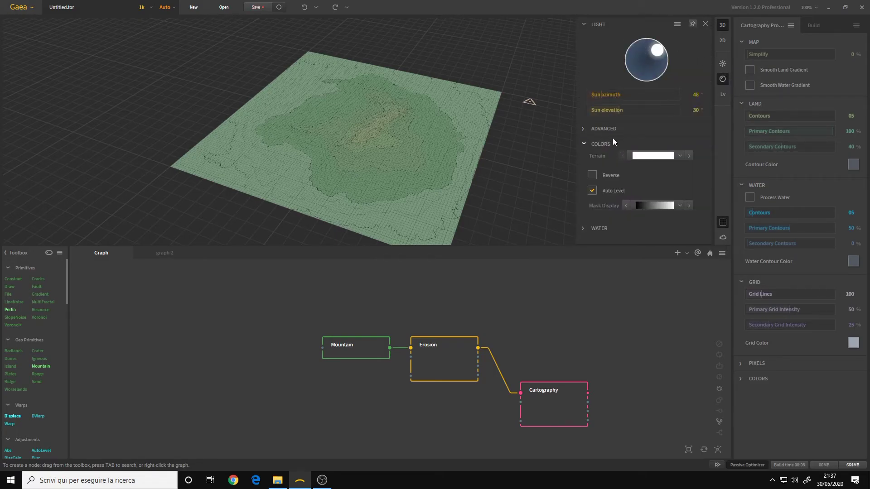
{"action": "left_click_drag", "start_coordinate": [341, 114], "coordinate": [366, 115]}
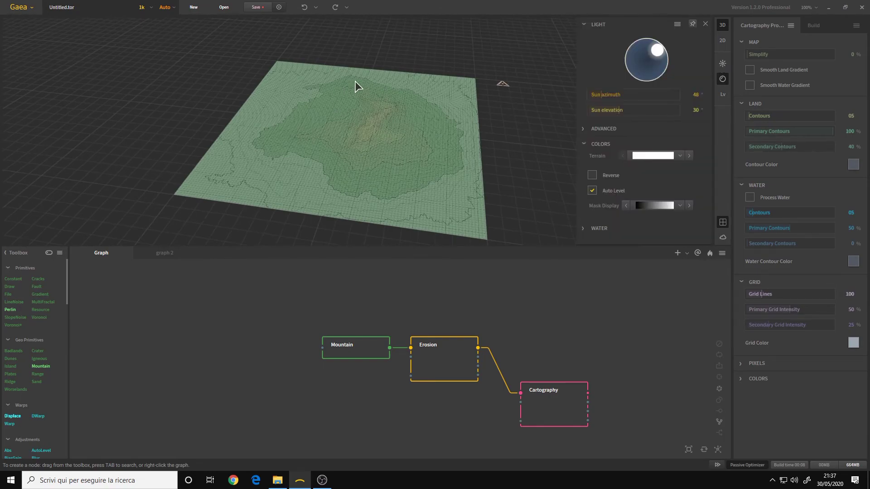
{"action": "left_click", "coordinate": [599, 128]}
{"action": "scroll", "coordinate": [678, 129], "scroll_direction": "down", "scroll_amount": 1}
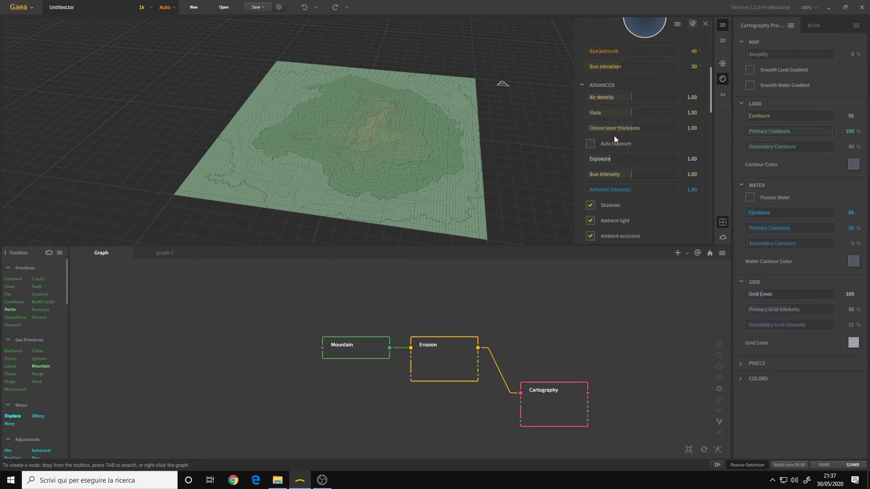
{"action": "scroll", "coordinate": [664, 141], "scroll_direction": "down", "scroll_amount": 1}
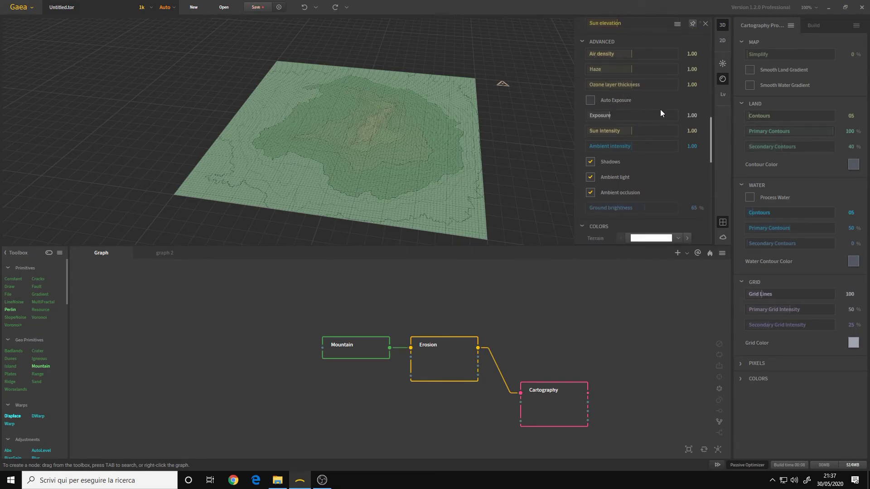
{"action": "scroll", "coordinate": [663, 116], "scroll_direction": "down", "scroll_amount": 2}
{"action": "scroll", "coordinate": [643, 151], "scroll_direction": "up", "scroll_amount": 3}
{"action": "left_click", "coordinate": [604, 80]}
{"action": "left_click", "coordinate": [594, 227]}
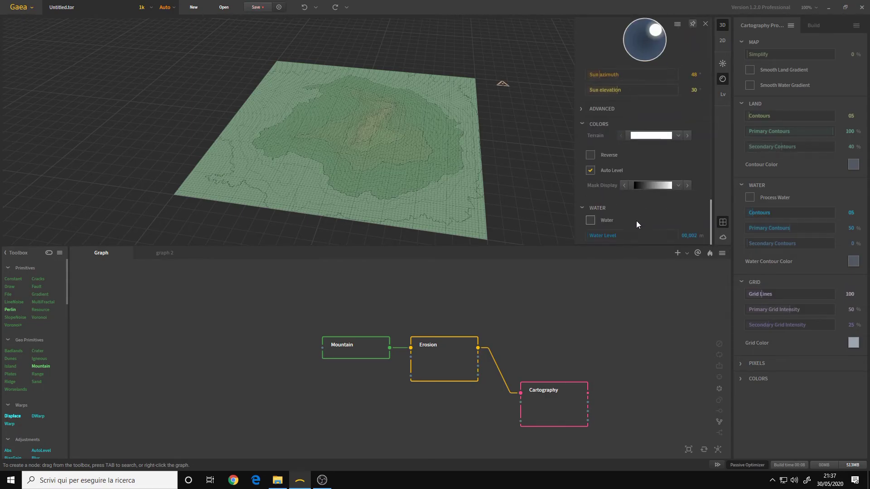
{"action": "left_click", "coordinate": [590, 221]}
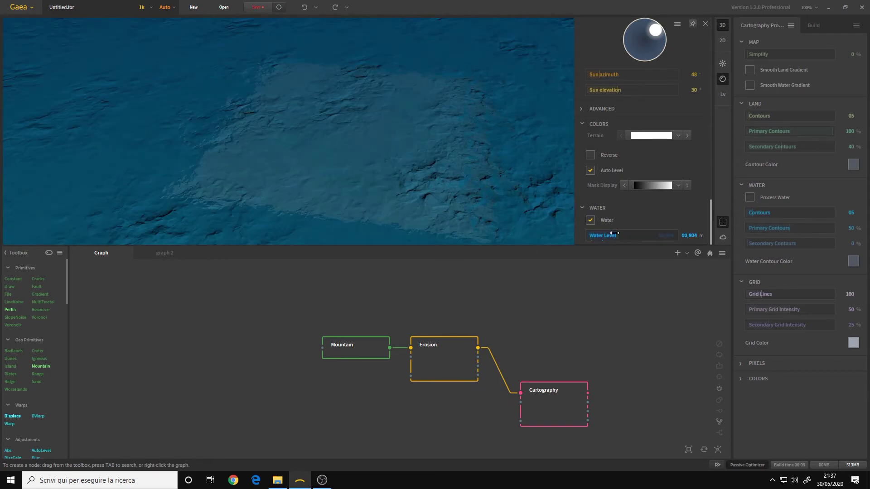
{"action": "left_click_drag", "start_coordinate": [614, 235], "coordinate": [588, 235]}
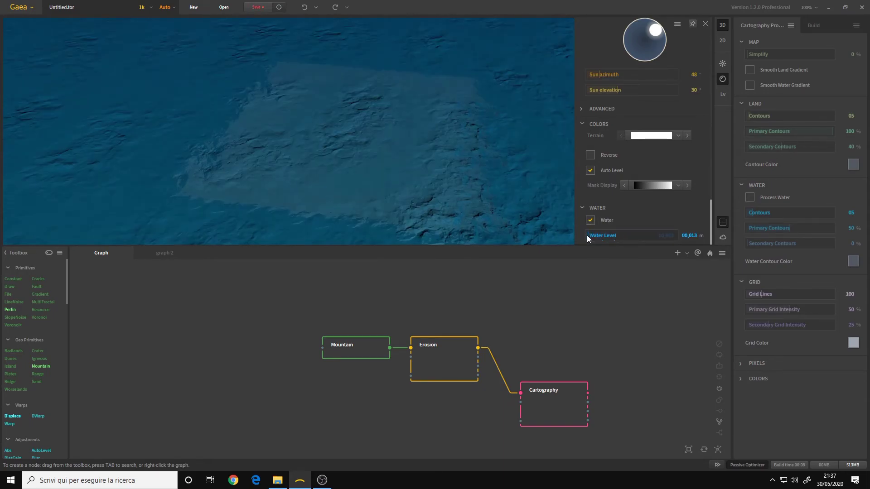
{"action": "left_click", "coordinate": [582, 208]}
{"action": "left_click", "coordinate": [722, 79]}
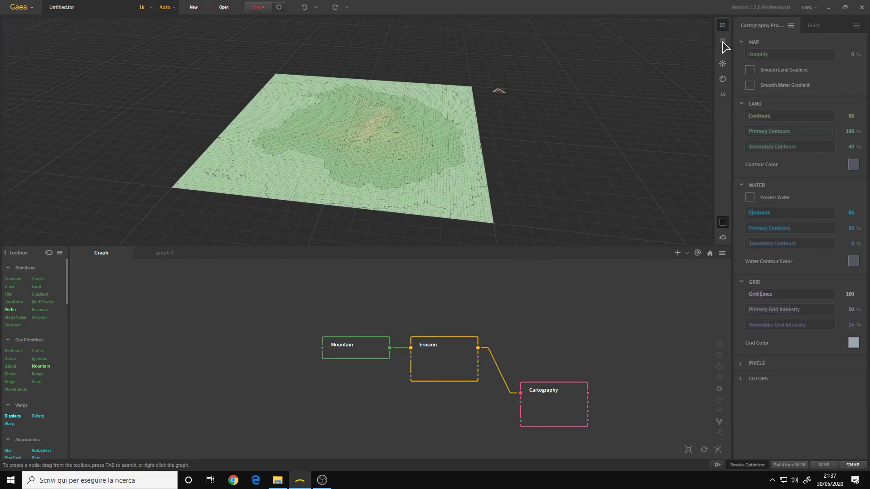
Briefly toggle the 2D map, then preview the Erosion node's grey eroded mountain in 3D.
{"action": "left_click", "coordinate": [722, 41]}
{"action": "left_click", "coordinate": [722, 41]}
{"action": "left_click", "coordinate": [442, 361]}
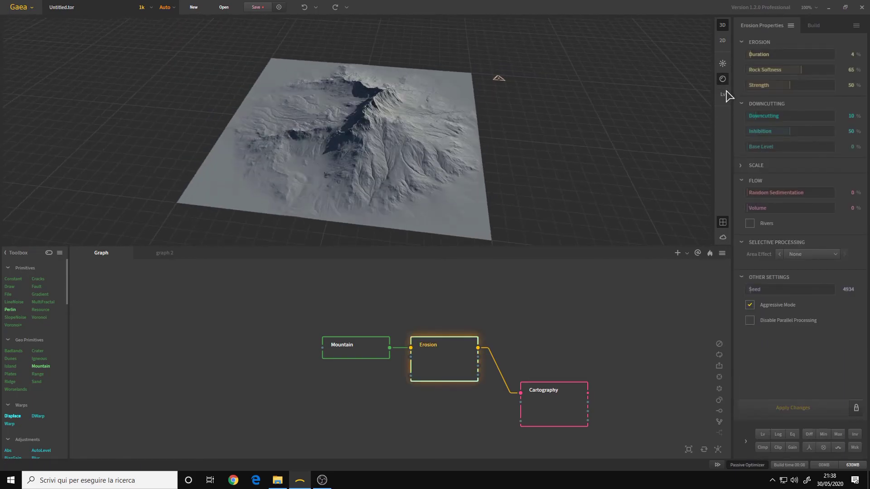
{"action": "mouse_move", "coordinate": [423, 136]}
{"action": "left_mouse_down"}
{"action": "mouse_move", "coordinate": [404, 148]}
{"action": "mouse_move", "coordinate": [379, 121]}
{"action": "mouse_move", "coordinate": [451, 142]}
{"action": "mouse_move", "coordinate": [392, 145]}
{"action": "mouse_move", "coordinate": [413, 77]}
{"action": "mouse_move", "coordinate": [396, 128]}
{"action": "mouse_move", "coordinate": [403, 154]}
{"action": "mouse_move", "coordinate": [363, 151]}
{"action": "mouse_move", "coordinate": [374, 142]}
{"action": "left_mouse_up"}
{"action": "scroll", "coordinate": [405, 150], "scroll_direction": "up", "scroll_amount": 5}
{"action": "scroll", "coordinate": [404, 153], "scroll_direction": "down", "scroll_amount": 5}
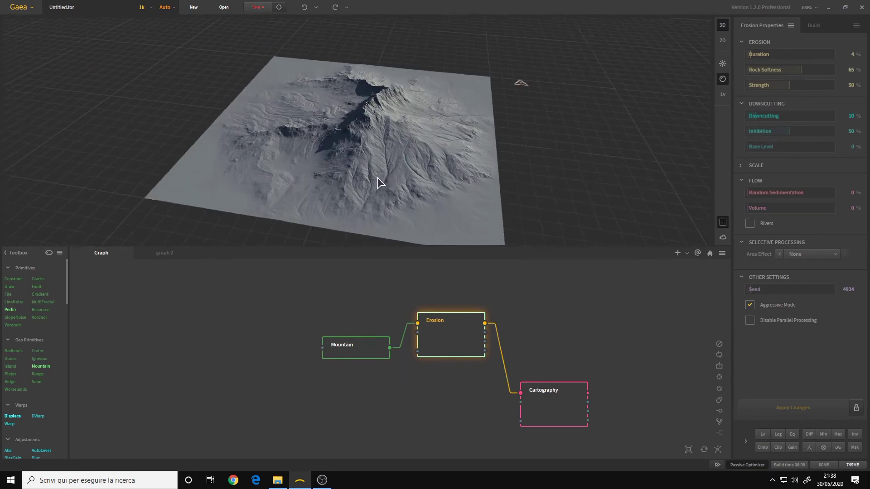
{"action": "mouse_move", "coordinate": [354, 163]}
{"action": "left_mouse_down"}
{"action": "mouse_move", "coordinate": [316, 167]}
{"action": "mouse_move", "coordinate": [408, 181]}
{"action": "mouse_move", "coordinate": [393, 168]}
{"action": "mouse_move", "coordinate": [403, 161]}
{"action": "mouse_move", "coordinate": [405, 172]}
{"action": "mouse_move", "coordinate": [334, 178]}
{"action": "mouse_move", "coordinate": [357, 147]}
{"action": "mouse_move", "coordinate": [409, 164]}
{"action": "mouse_move", "coordinate": [409, 156]}
{"action": "left_mouse_up"}
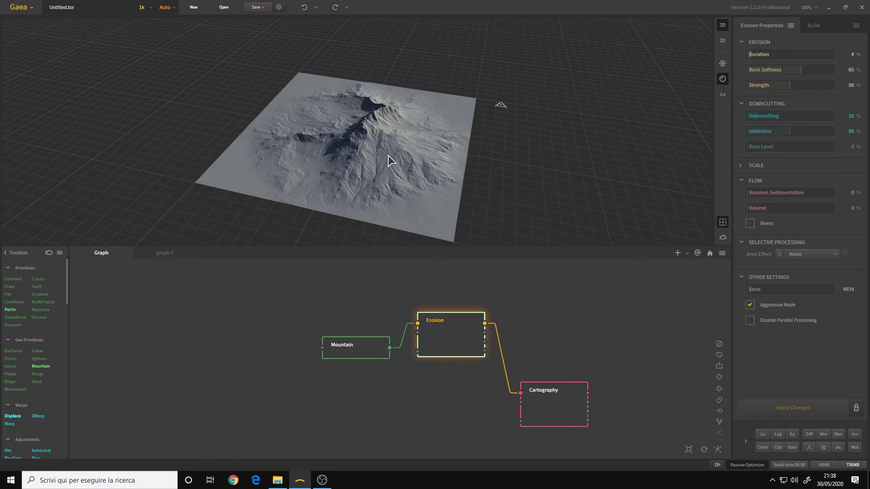
Orbit the 3D view around the grey eroded mountain from several angles, including a lower view.
{"action": "mouse_move", "coordinate": [380, 141]}
{"action": "left_mouse_down"}
{"action": "mouse_move", "coordinate": [282, 145]}
{"action": "mouse_move", "coordinate": [401, 150]}
{"action": "left_mouse_up"}
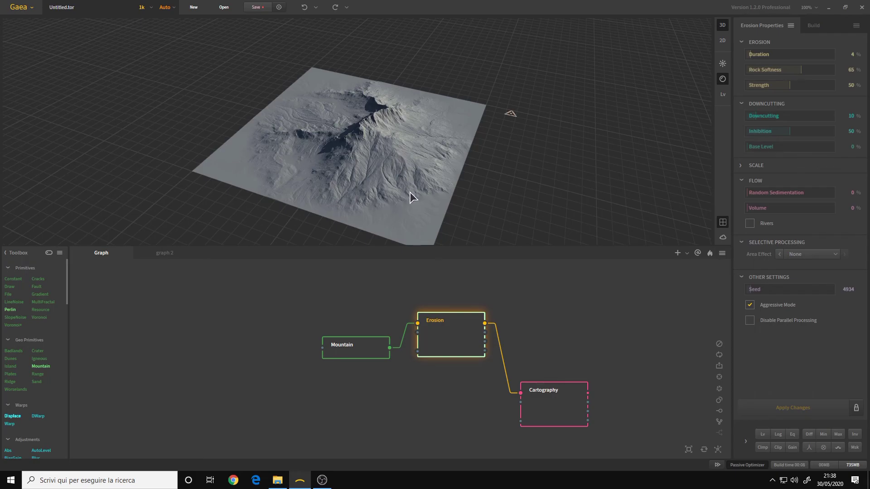
{"action": "left_click_drag", "start_coordinate": [412, 192], "coordinate": [419, 158]}
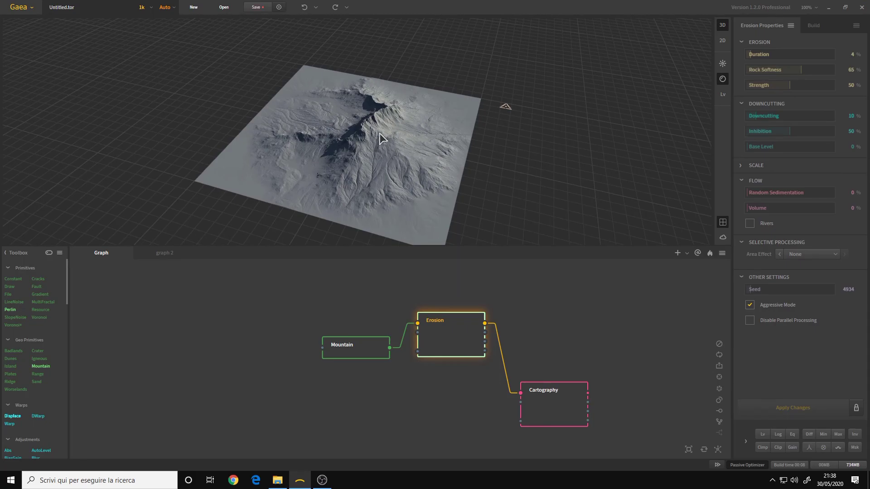
{"action": "mouse_move", "coordinate": [379, 140]}
{"action": "left_mouse_down"}
{"action": "mouse_move", "coordinate": [369, 144]}
{"action": "mouse_move", "coordinate": [394, 156]}
{"action": "mouse_move", "coordinate": [382, 155]}
{"action": "left_mouse_up"}
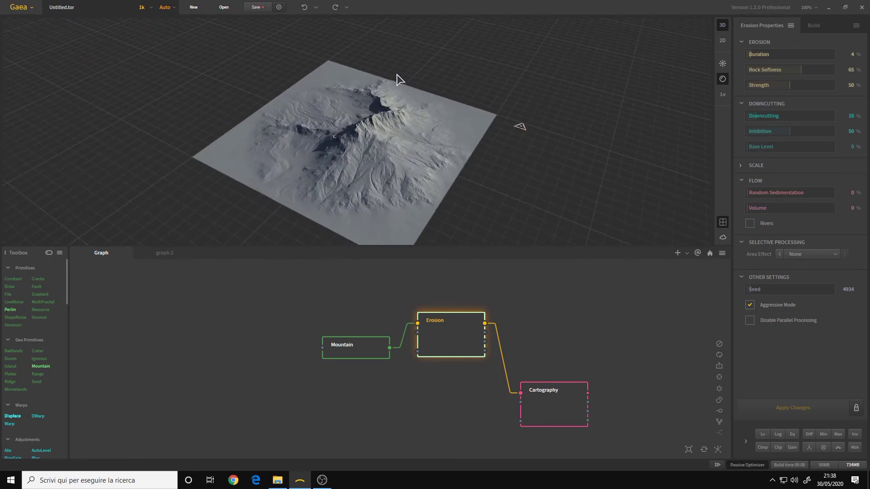
{"action": "left_click_drag", "start_coordinate": [372, 123], "coordinate": [453, 129]}
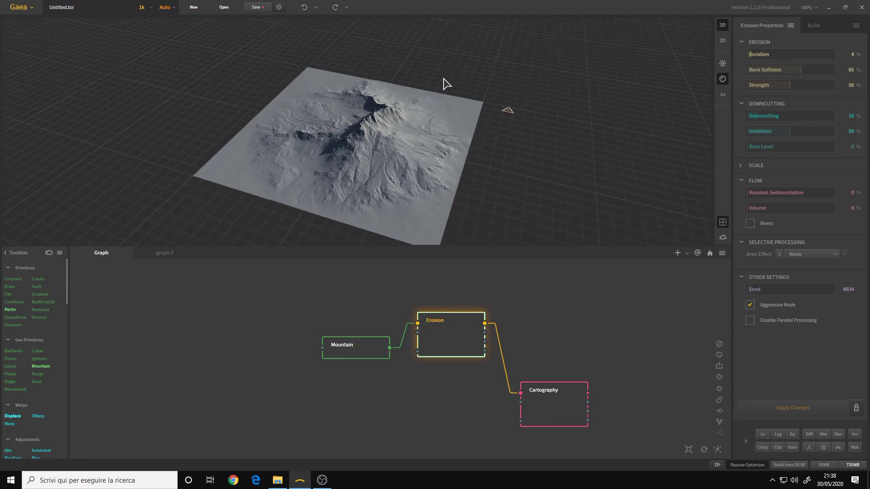